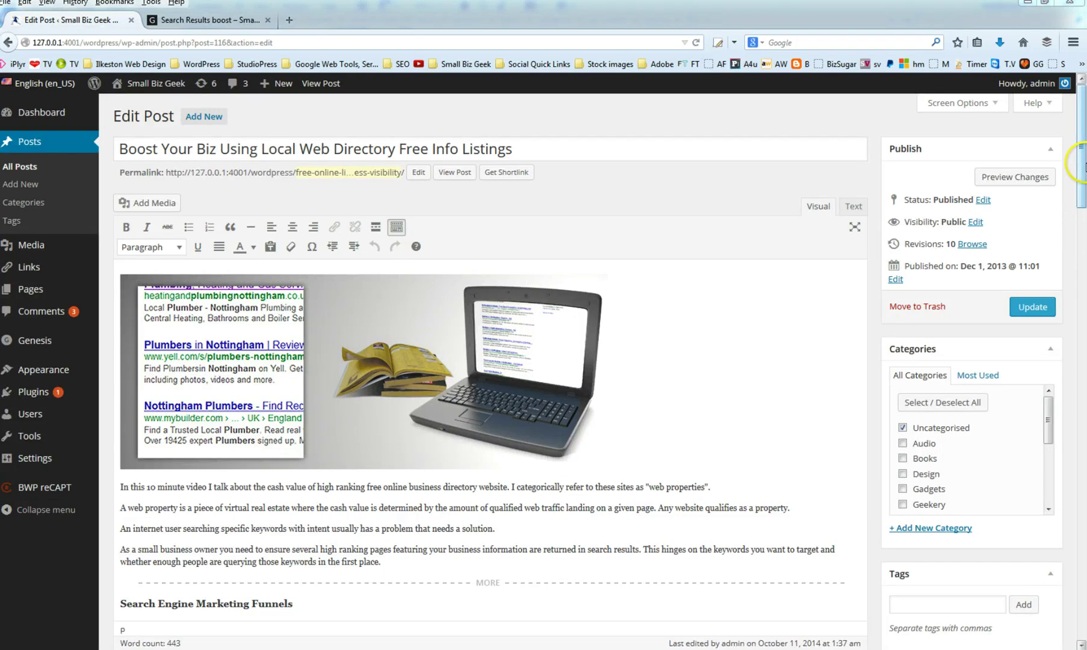
# Open the post's media library for uploading, then close it without inserting anything.
pyautogui.click(178, 208)
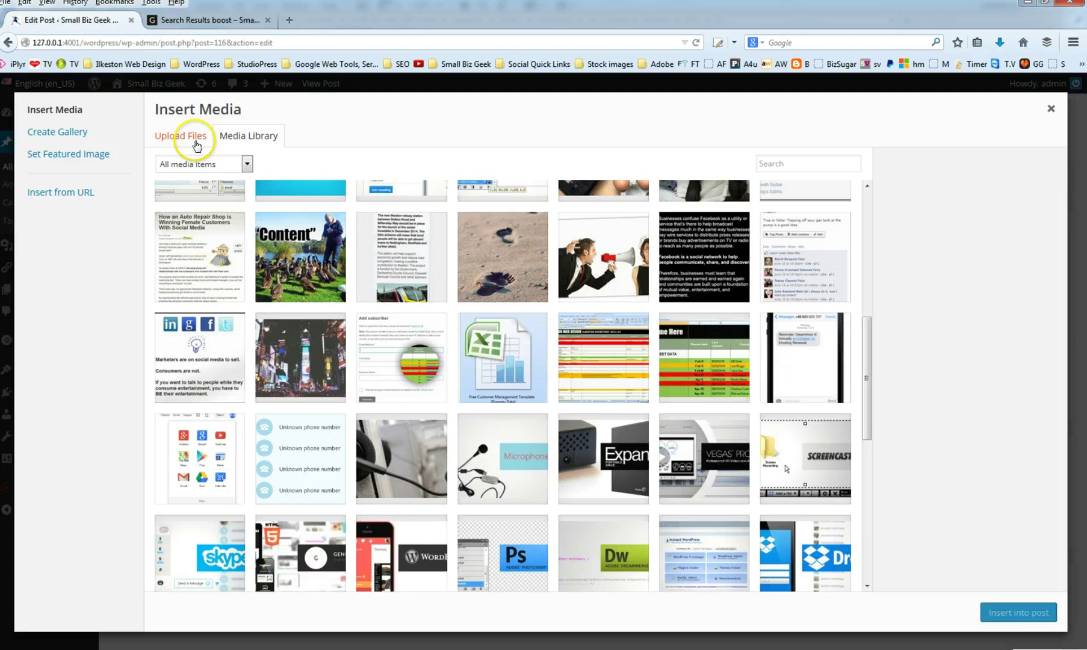
pyautogui.click(192, 138)
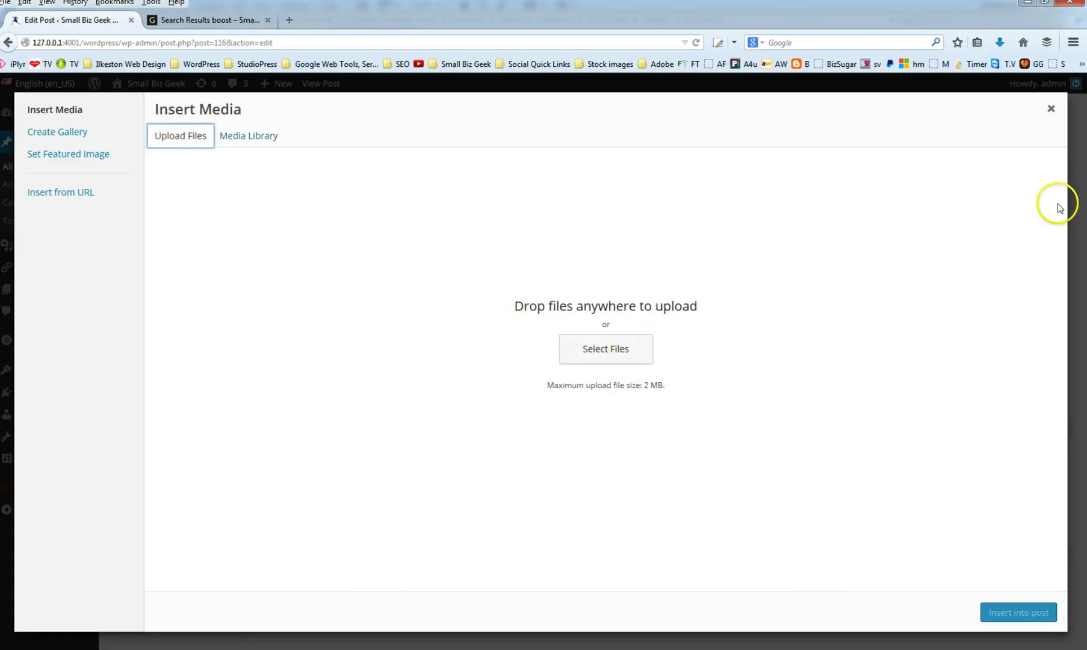
pyautogui.click(1051, 108)
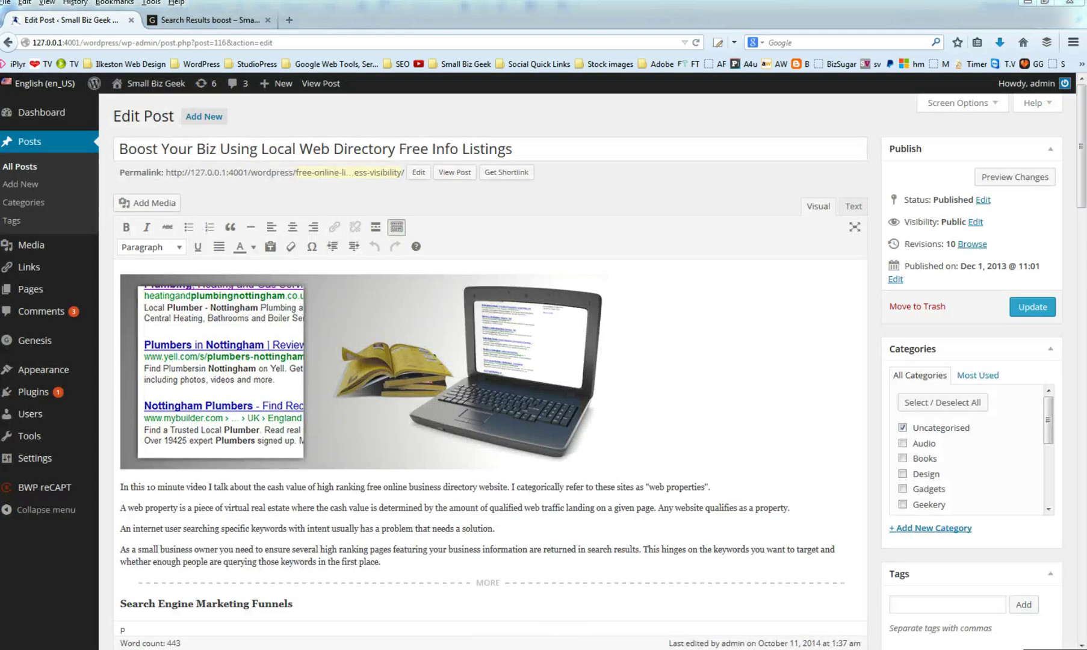
# Open the full-size Boost-Your-Biz image and its 100x100 thumbnail from uploads/2013/12 in Photoshop.
pyautogui.hotkey('alt', 'Tab')
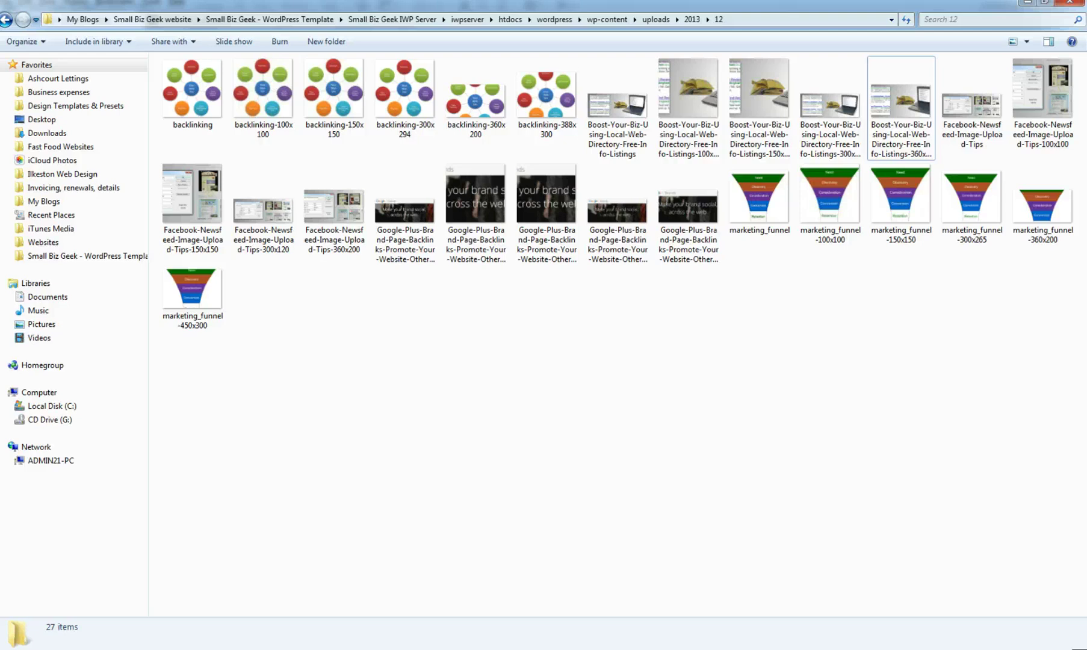
pyautogui.click(801, 284)
pyautogui.doubleClick(609, 114)
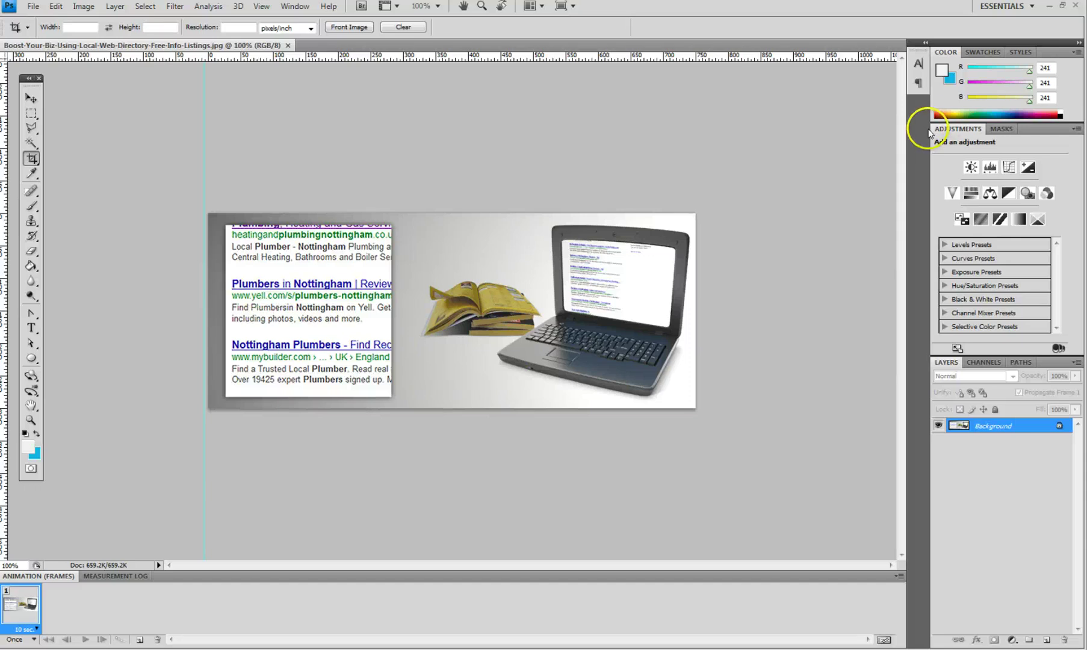
pyautogui.click(1051, 14)
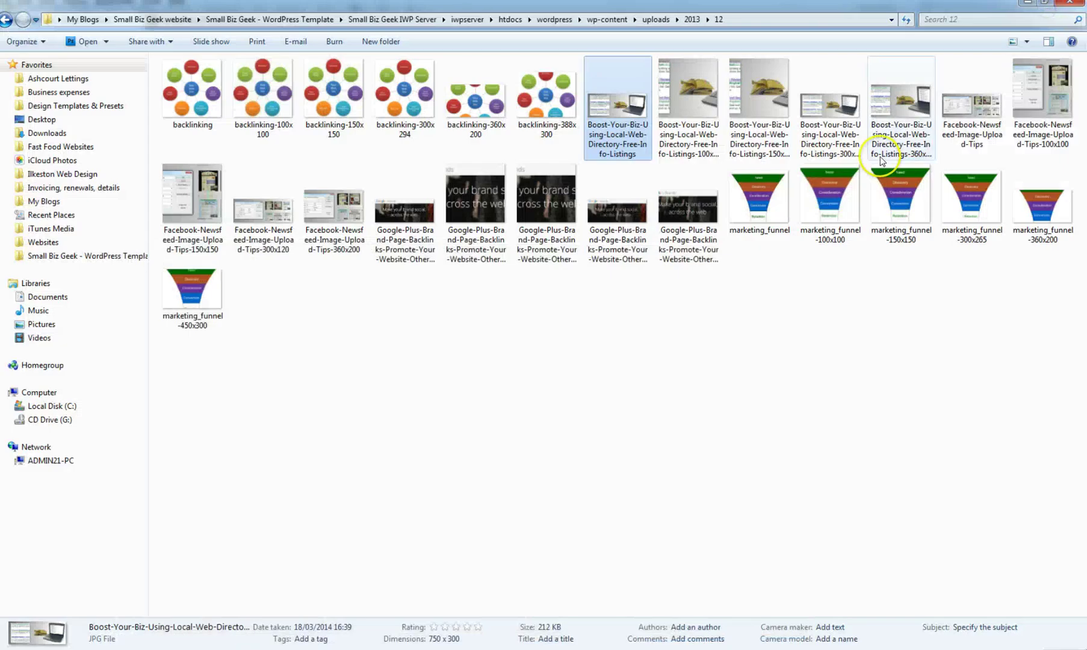
pyautogui.doubleClick(681, 104)
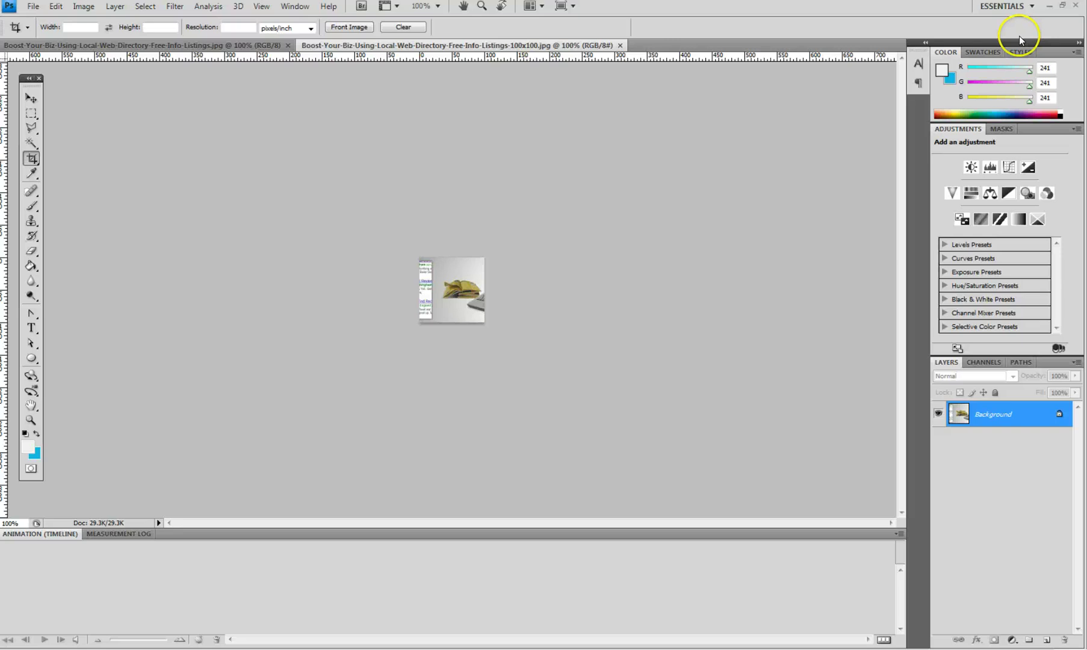
pyautogui.click(1048, 7)
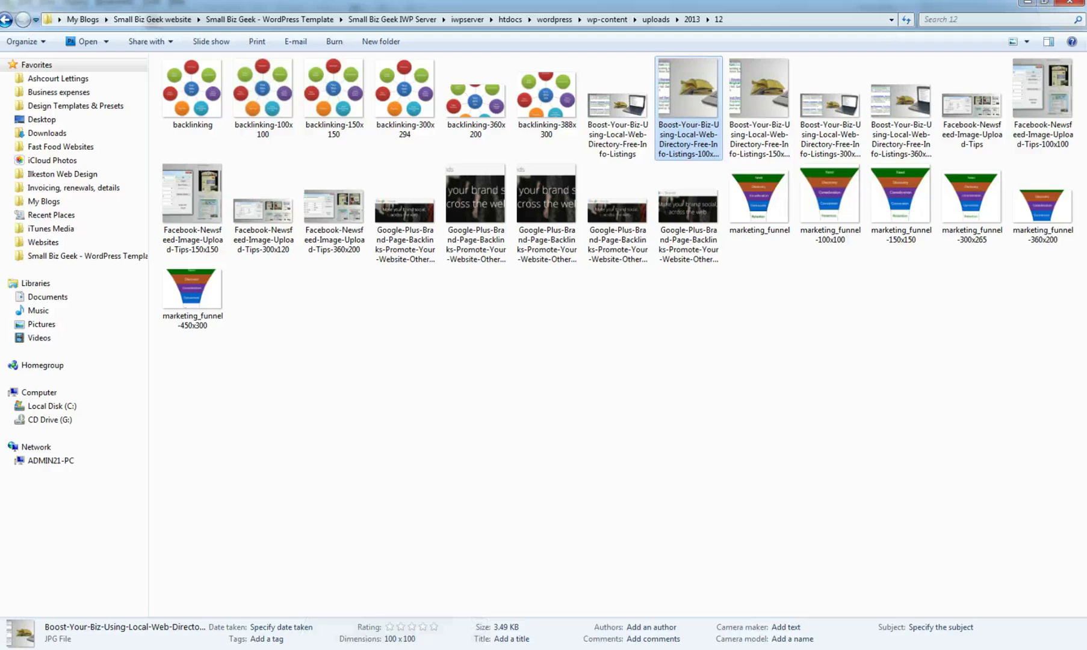
pyautogui.hotkey('alt', 'Tab')
# View the boost search results and open the post from its auto-cropped thumbnail.
pyautogui.click(221, 22)
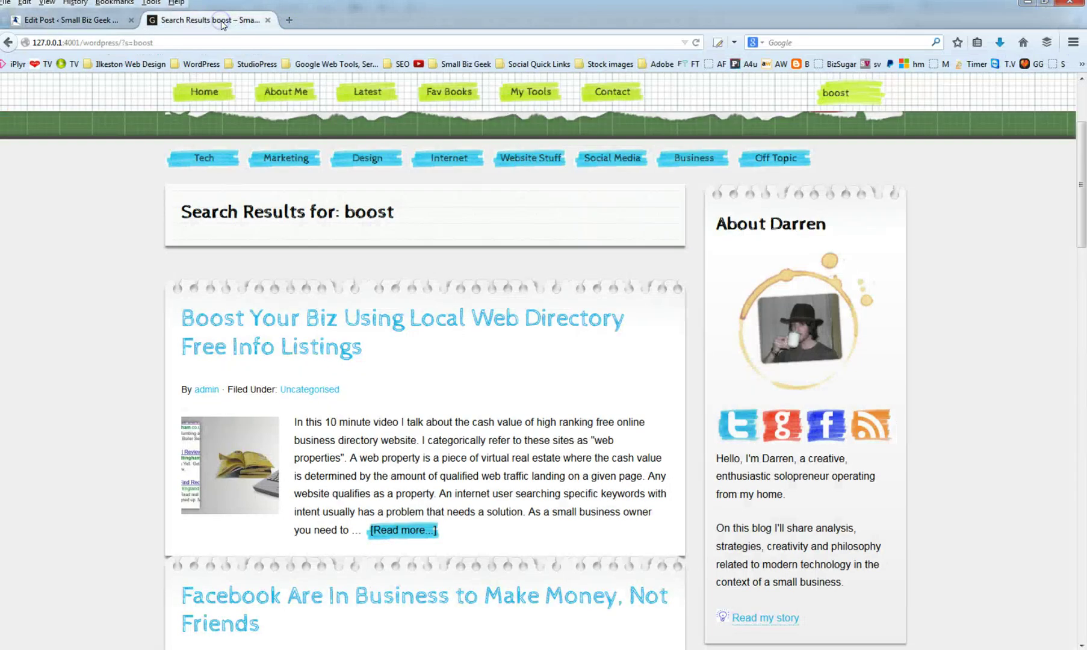
pyautogui.moveTo(1085, 153); pyautogui.dragTo(1085, 160)
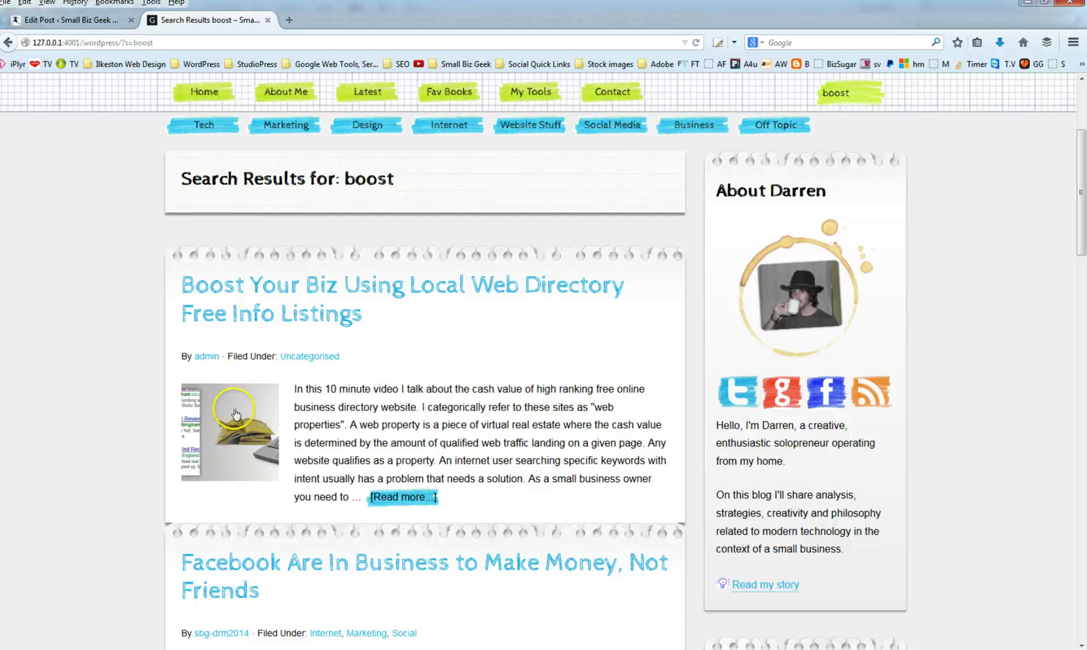
pyautogui.click(255, 420)
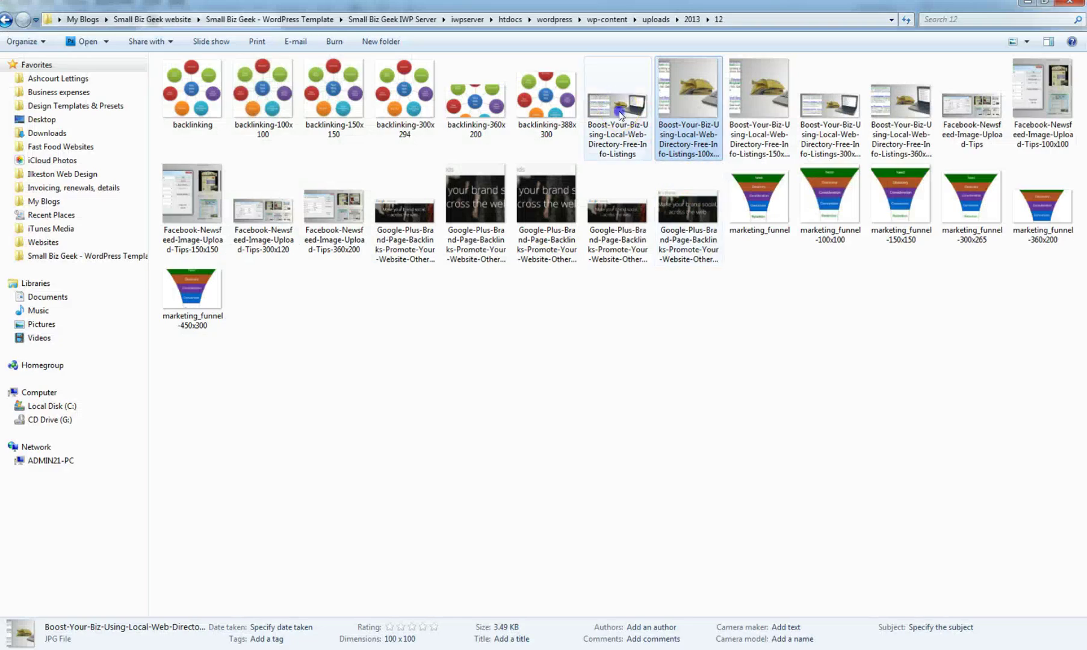
# Copy the entire full-size featured image to the clipboard.
pyautogui.doubleClick(620, 112)
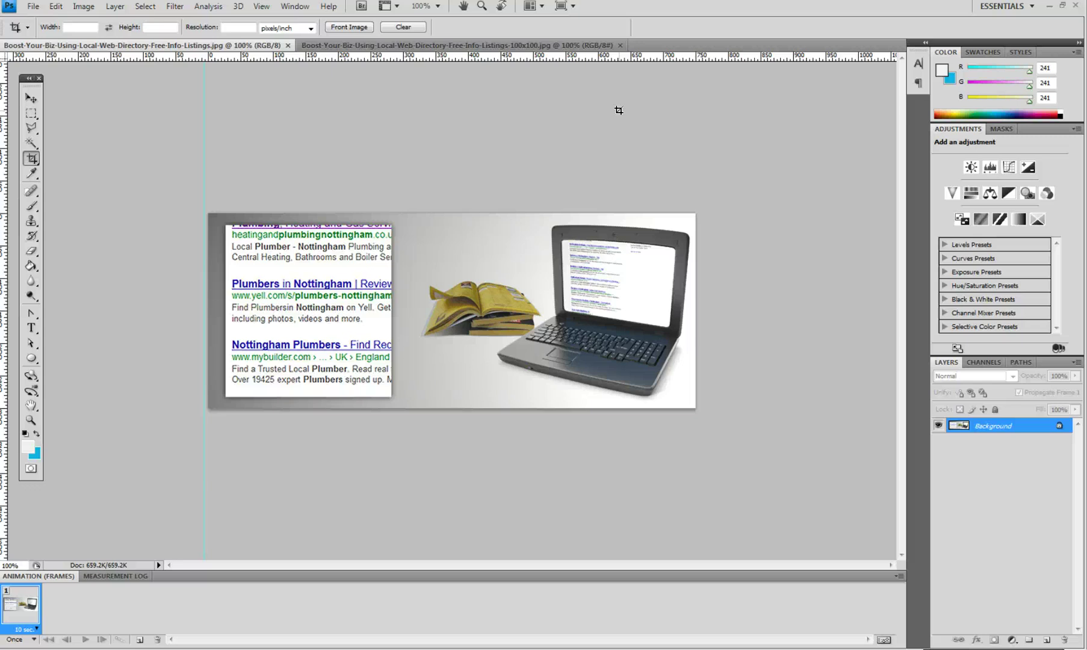
pyautogui.hotkey('ctrl', 'a')
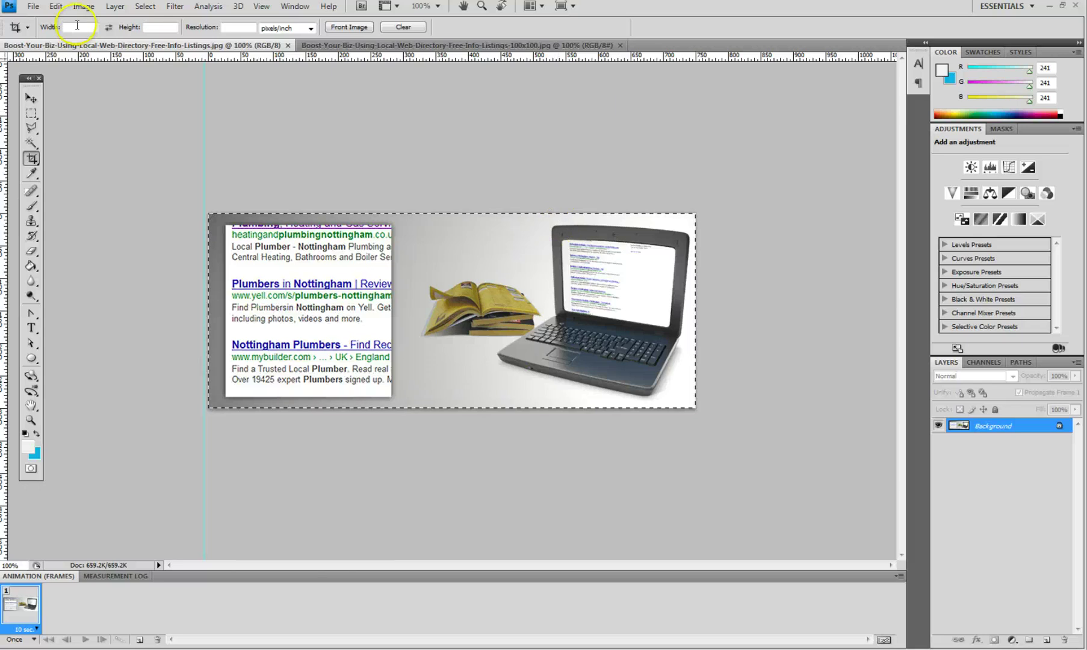
pyautogui.click(56, 6)
pyautogui.click(95, 91)
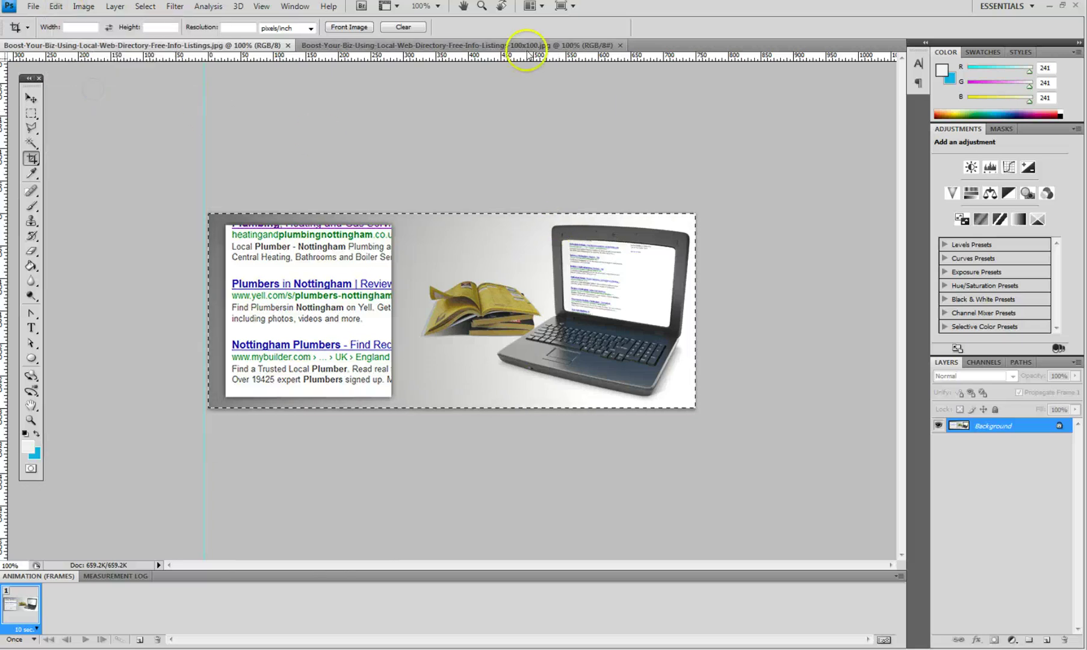
# Reopen the 100x100 thumbnail fresh and paste the full image into it as a new layer.
pyautogui.click(619, 46)
pyautogui.click(182, 639)
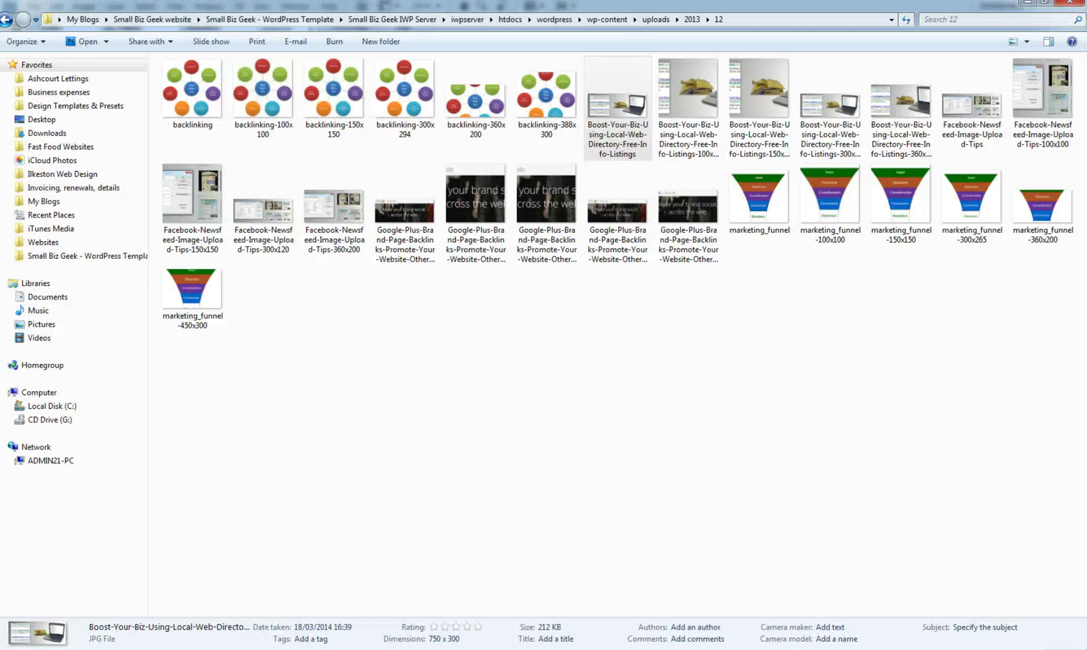
pyautogui.doubleClick(696, 112)
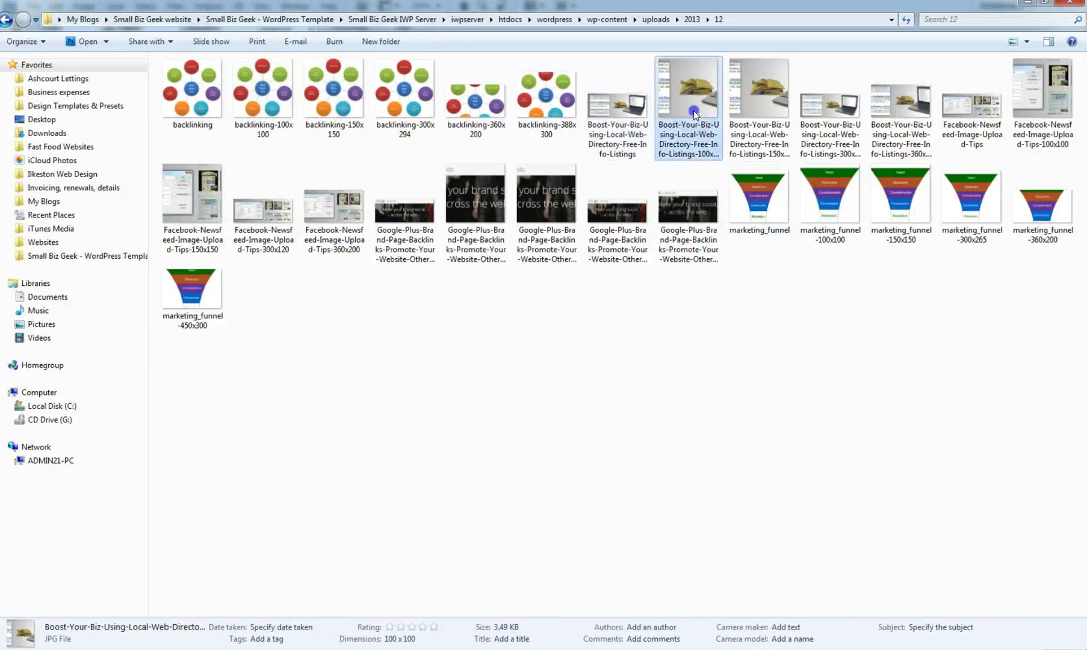
pyautogui.hotkey('ctrl', 'v')
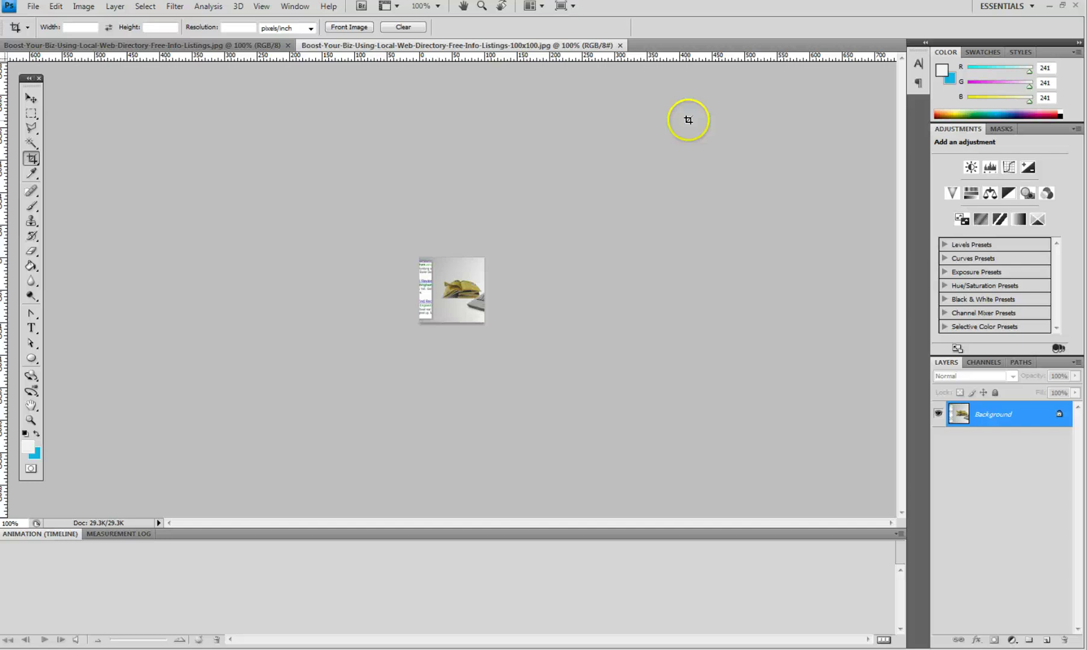
# Free-transform the pasted layer, shrinking it and placing it over the 100x100 thumbnail.
pyautogui.hotkey('ctrl', 't')
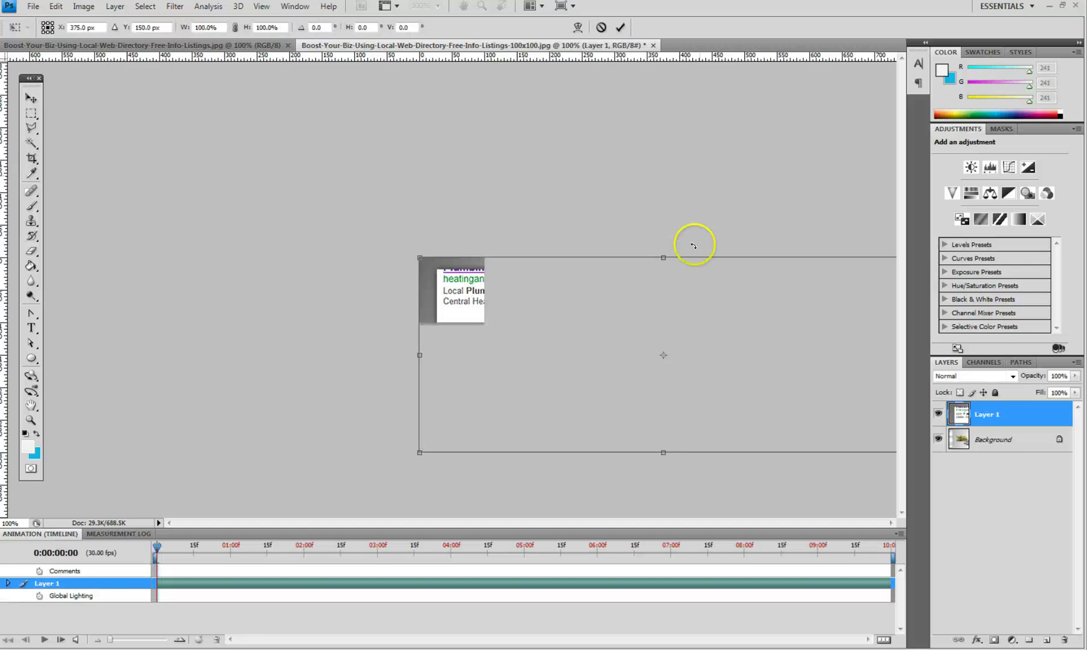
pyautogui.moveTo(655, 403); pyautogui.dragTo(391, 352)
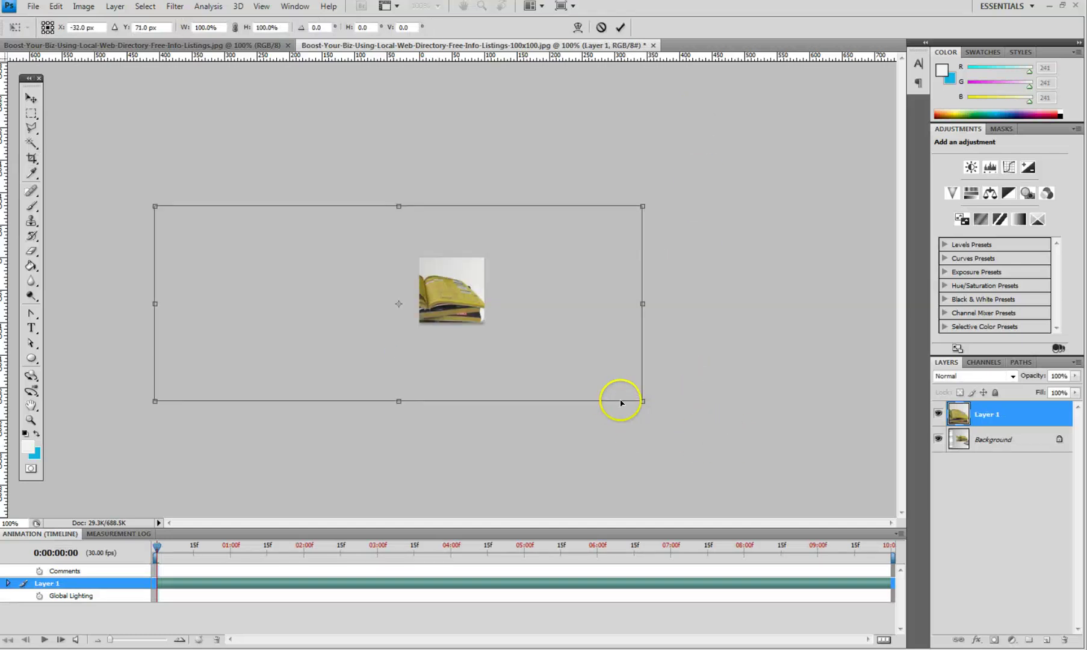
pyautogui.moveTo(642, 401); pyautogui.dragTo(467, 334)
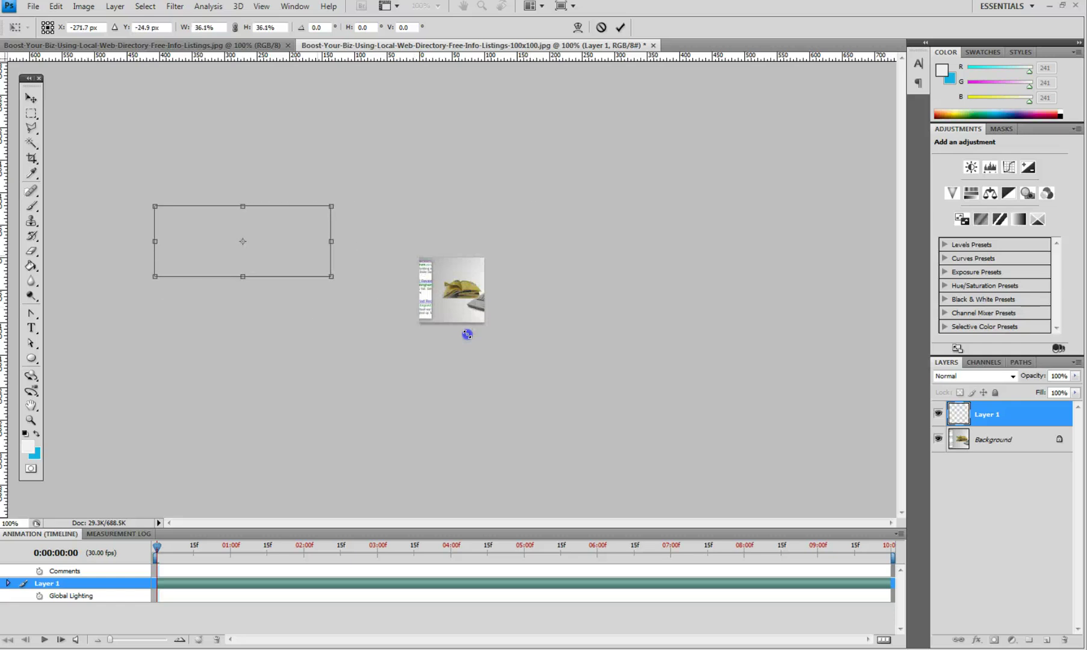
pyautogui.moveTo(284, 247); pyautogui.dragTo(487, 300)
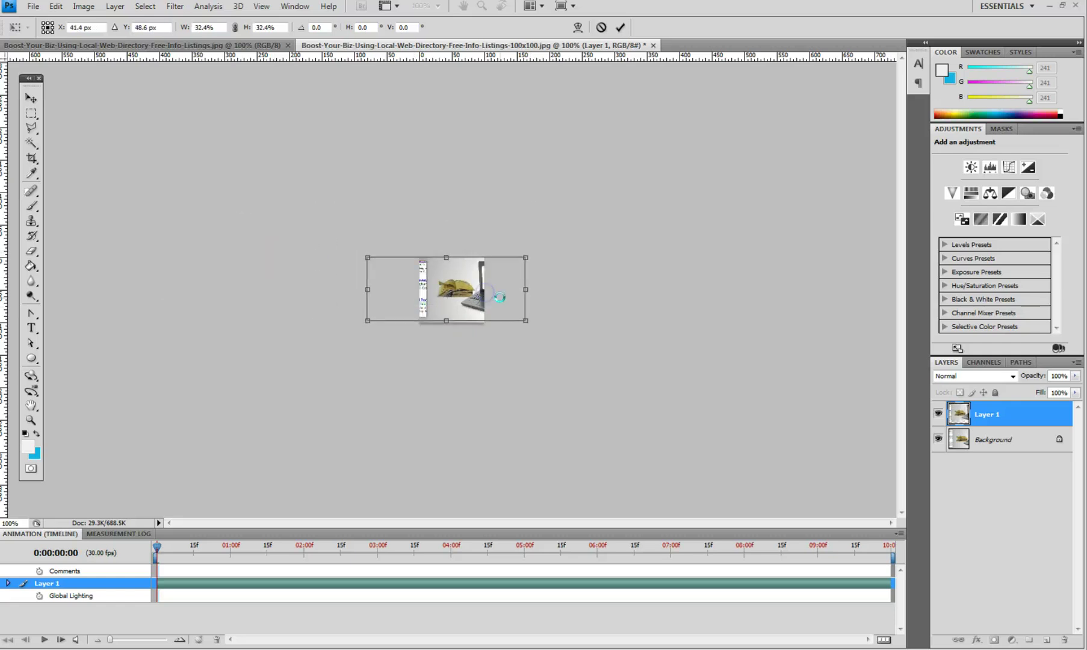
pyautogui.hotkey('ctrl', '+')
pyautogui.hotkey('shift', 'Right')
pyautogui.hotkey('shift', 'Right')
pyautogui.hotkey('shift', 'Right')
pyautogui.hotkey('shift', 'Right')
pyautogui.hotkey('shift', 'Right')
pyautogui.hotkey('shift', 'Right')
pyautogui.hotkey('shift', 'Right')
pyautogui.hotkey('shift', 'Right')
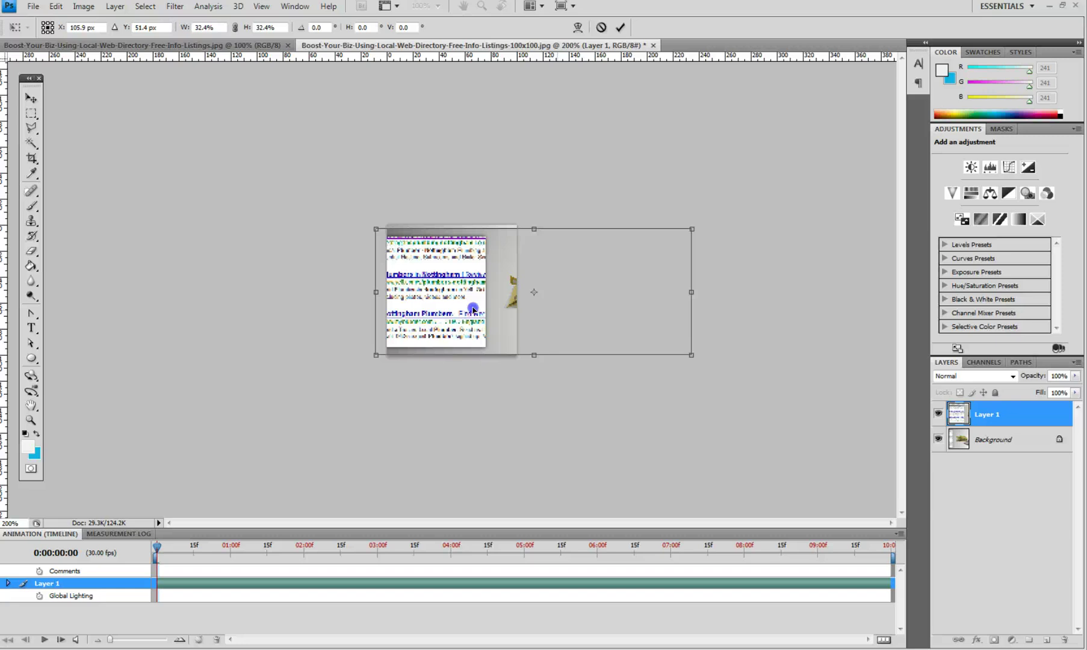
pyautogui.moveTo(473, 310); pyautogui.dragTo(446, 307)
# Fine-tune the layer to about 34% scale to frame the picture, and commit the transform.
pyautogui.moveTo(577, 354); pyautogui.dragTo(545, 336)
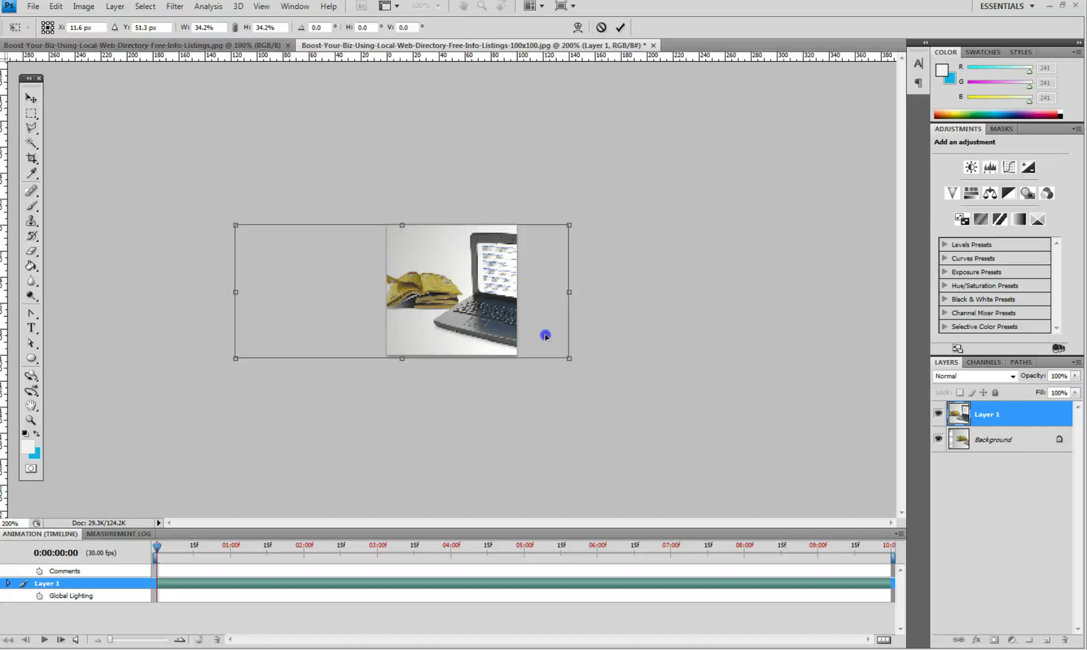
pyautogui.moveTo(545, 336); pyautogui.dragTo(554, 336)
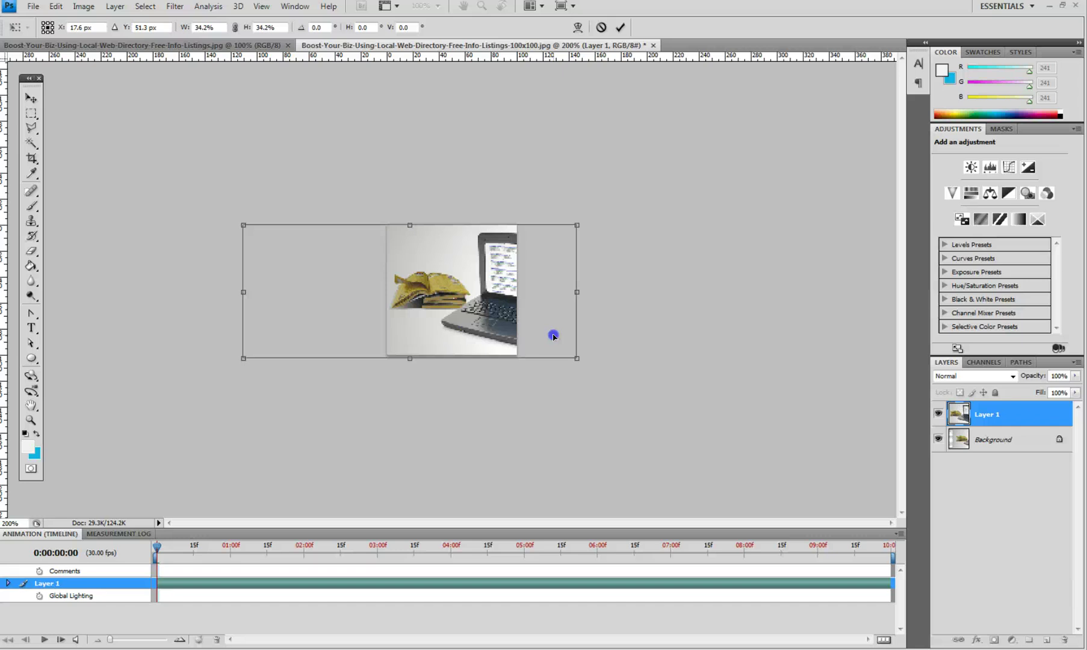
pyautogui.moveTo(554, 336); pyautogui.dragTo(690, 332)
pyautogui.press('Return')
pyautogui.press('c')
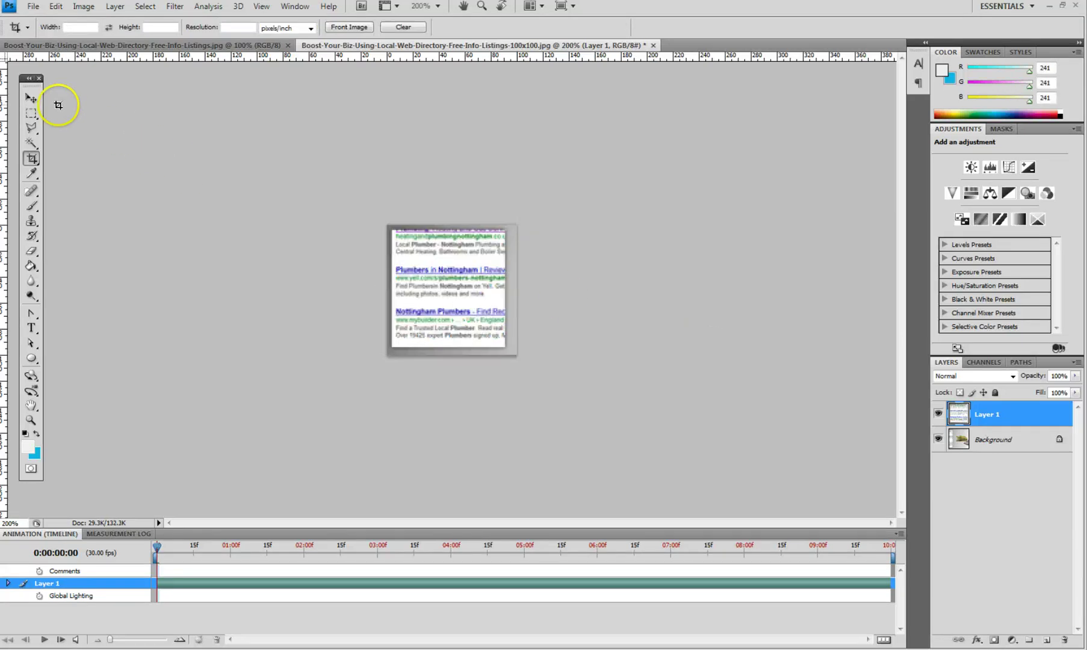
# Shift the layer to show the books and laptop, then flatten the image.
pyautogui.click(31, 97)
pyautogui.moveTo(387, 267); pyautogui.dragTo(298, 271)
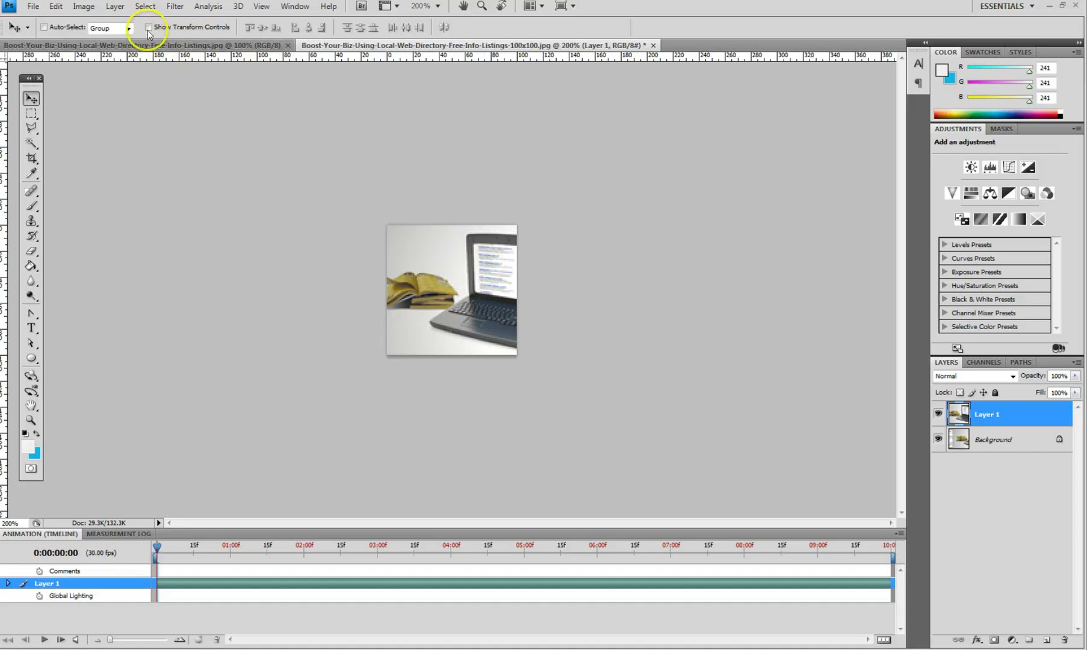
pyautogui.click(114, 6)
pyautogui.click(145, 431)
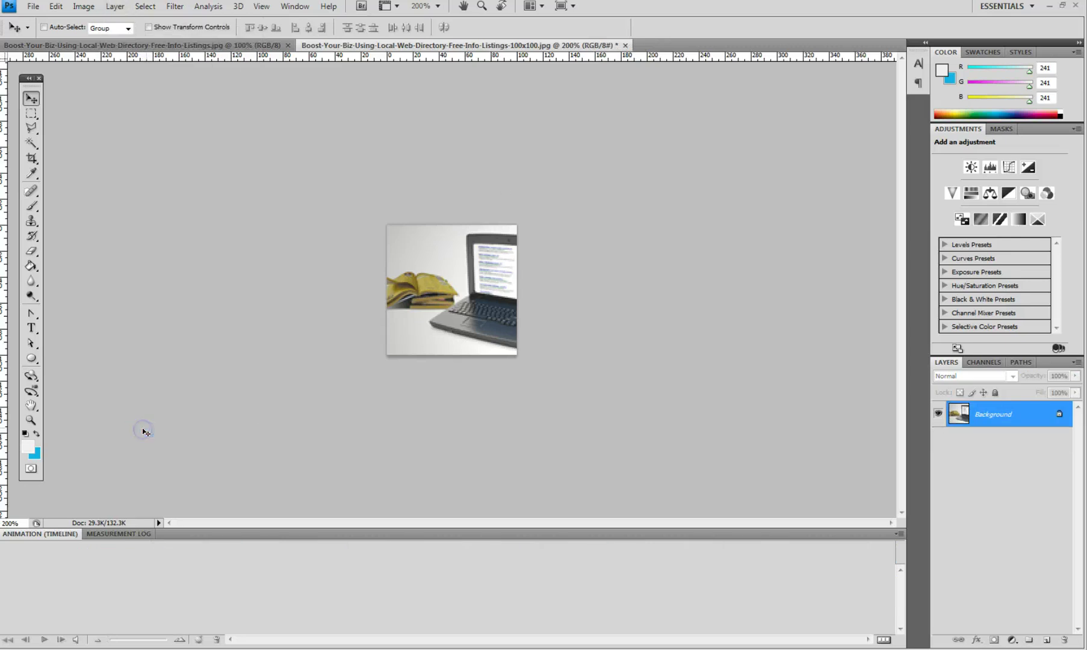
# Save the 100x100 thumbnail over the original JPEG and close it.
pyautogui.click(626, 45)
pyautogui.click(490, 250)
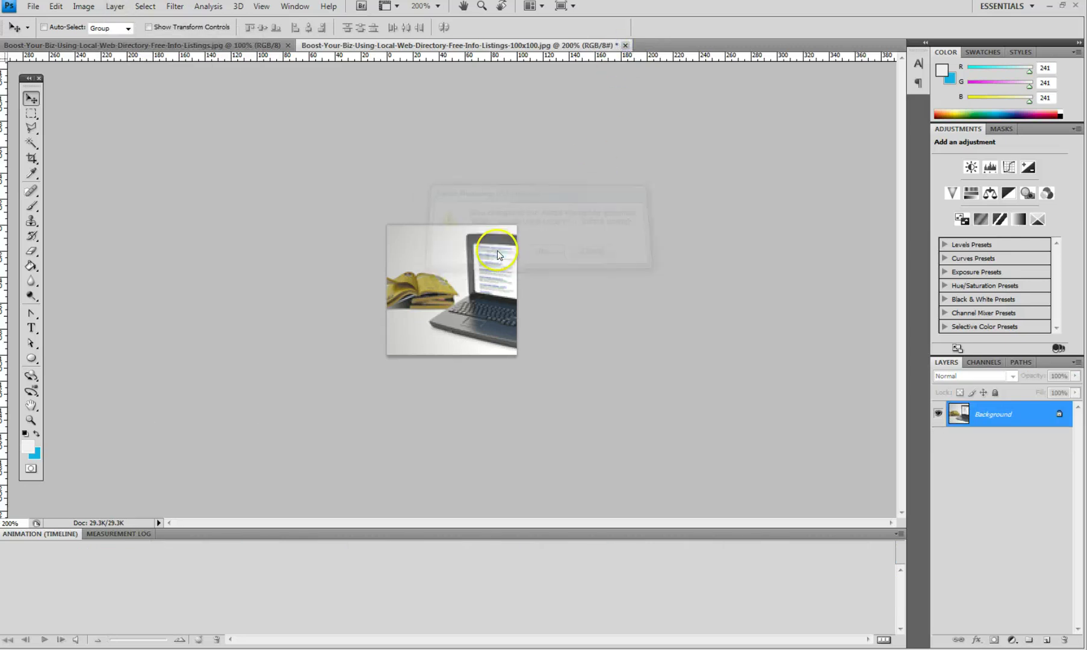
pyautogui.click(431, 214)
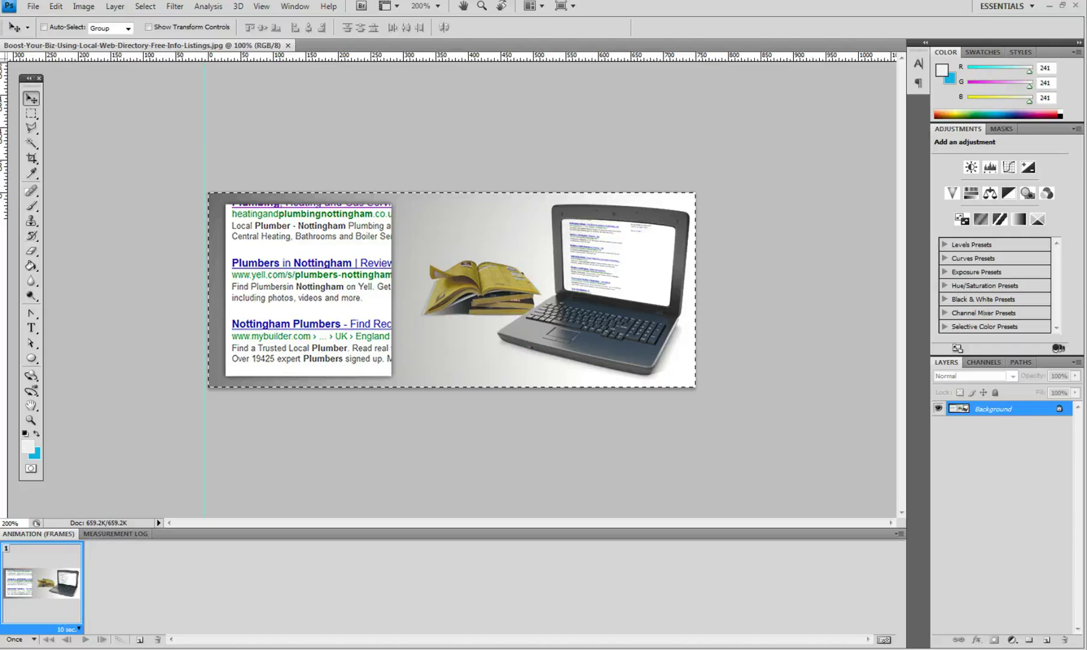
pyautogui.hotkey('alt', 'Tab')
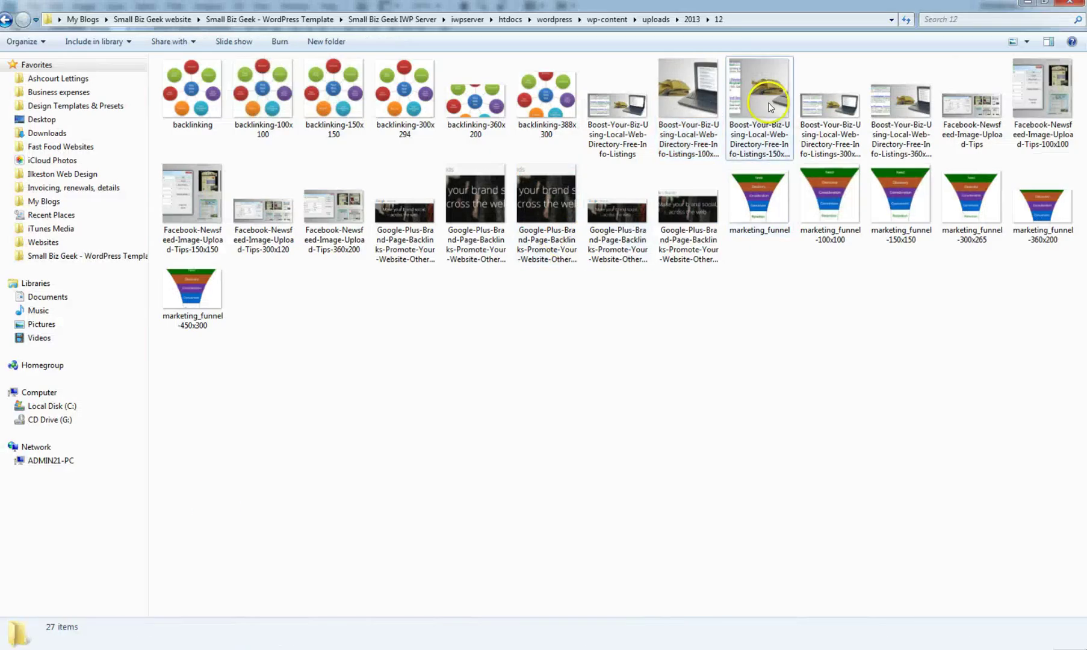
# Open the 150x150 thumbnail, paste the featured image, and scale it to 58.6% to fit.
pyautogui.doubleClick(767, 107)
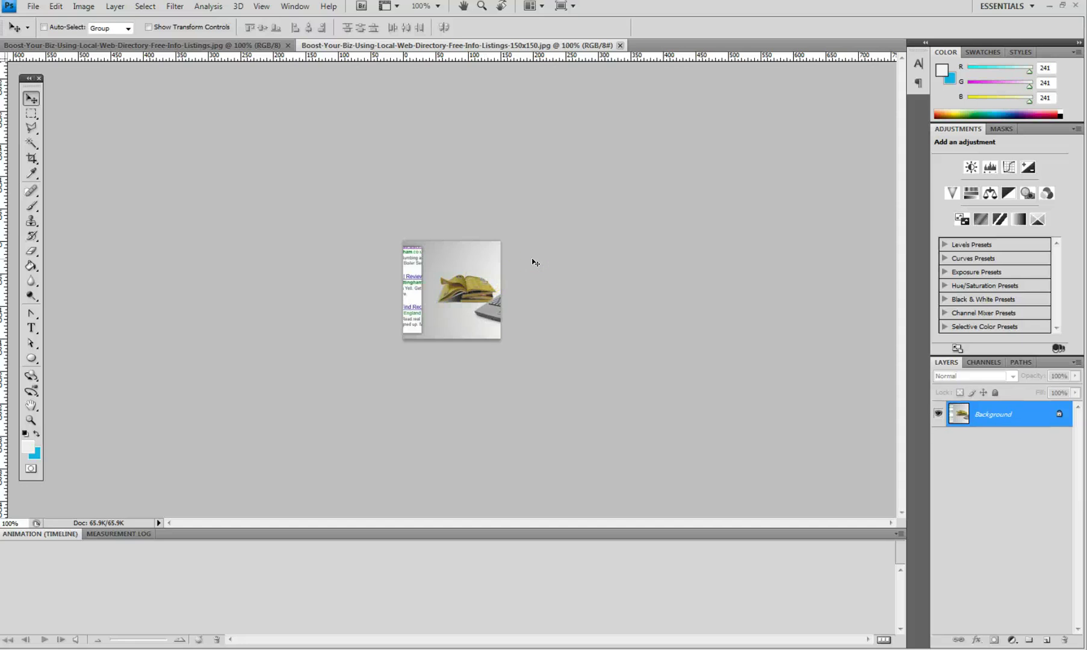
pyautogui.hotkey('ctrl', 'v')
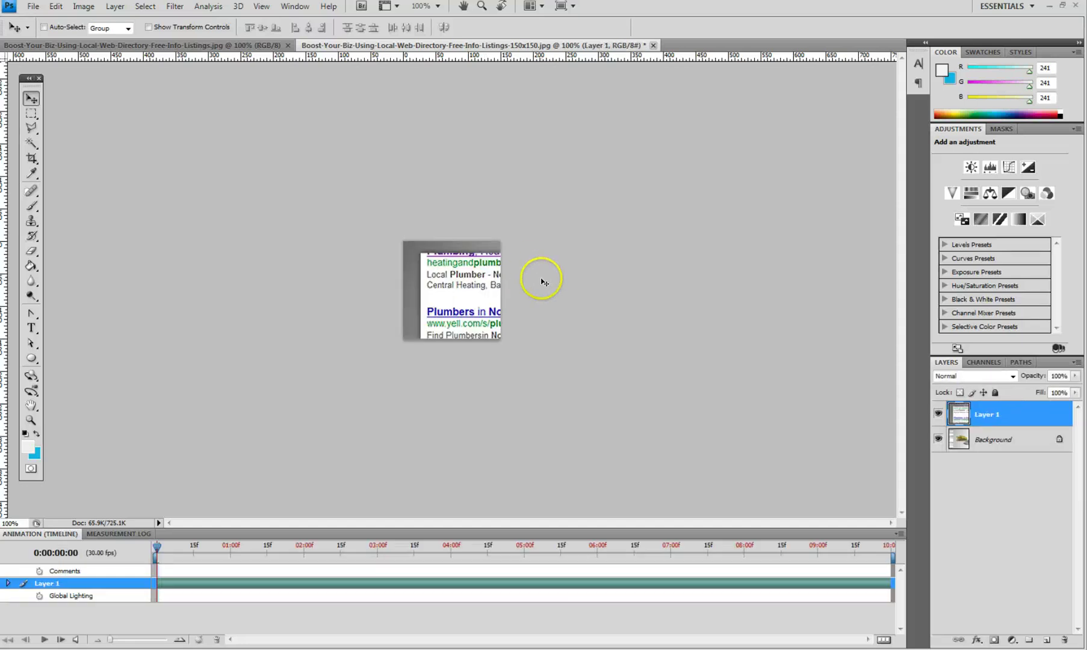
pyautogui.hotkey('ctrl', 't')
pyautogui.moveTo(616, 349); pyautogui.dragTo(393, 308)
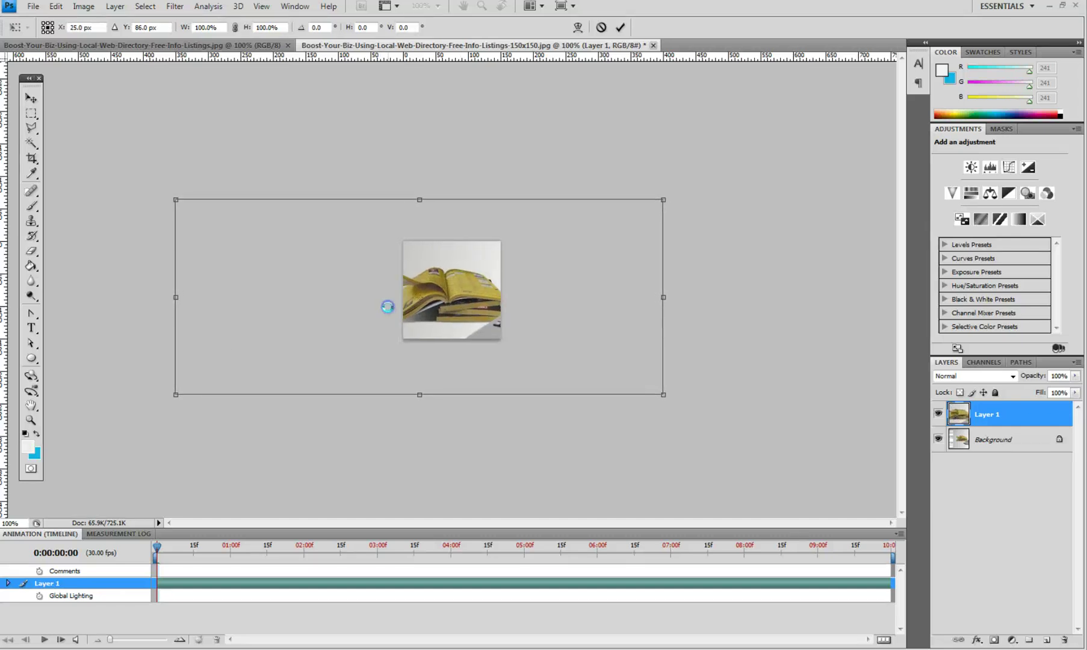
pyautogui.moveTo(175, 396); pyautogui.dragTo(289, 359)
pyautogui.moveTo(595, 291); pyautogui.dragTo(543, 307)
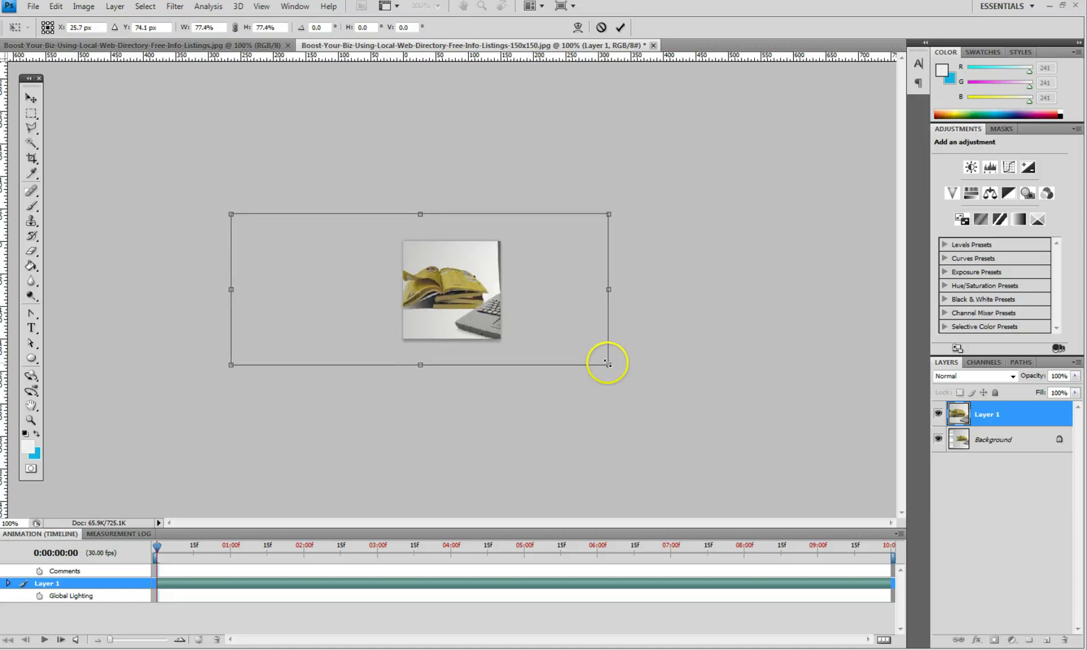
pyautogui.moveTo(609, 364); pyautogui.dragTo(573, 350)
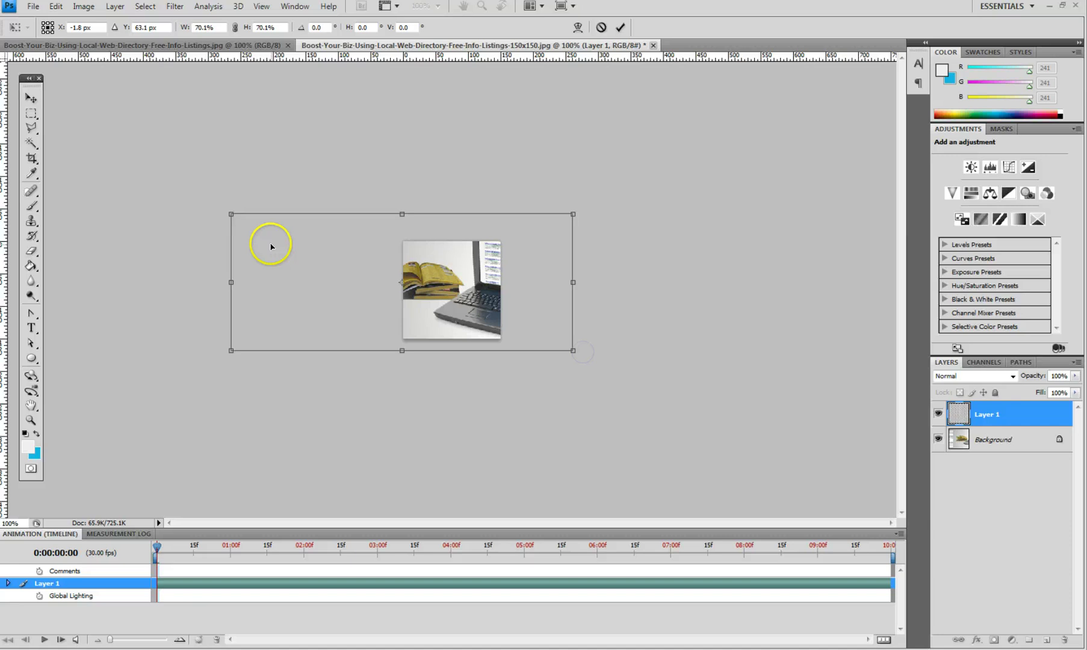
pyautogui.moveTo(232, 215); pyautogui.dragTo(280, 234)
pyautogui.moveTo(573, 351); pyautogui.dragTo(538, 316)
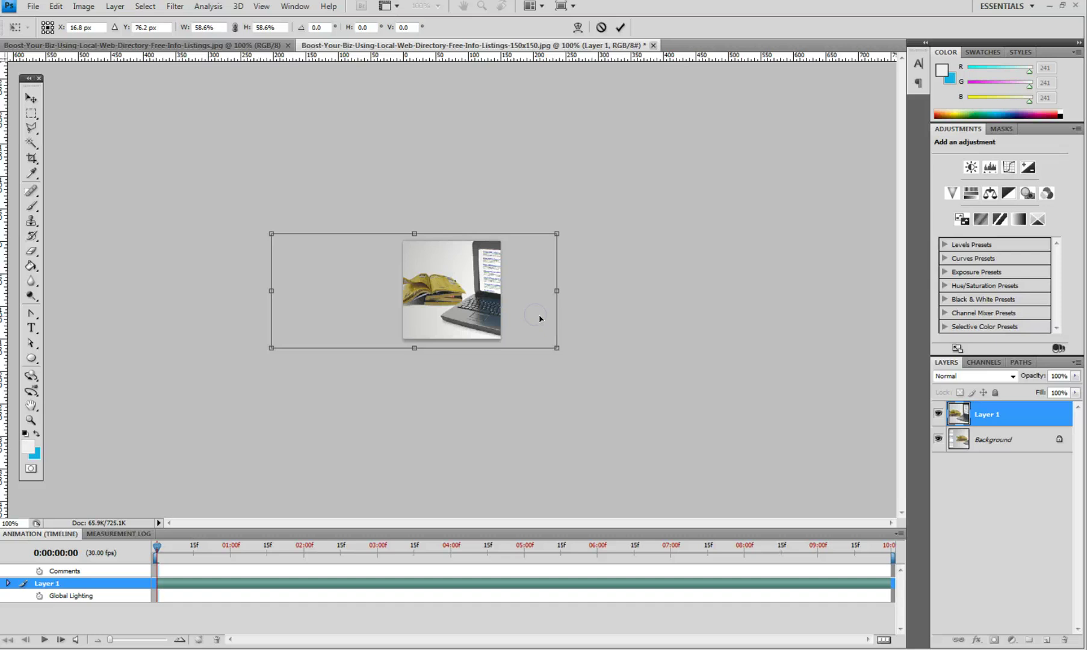
pyautogui.doubleClick(539, 318)
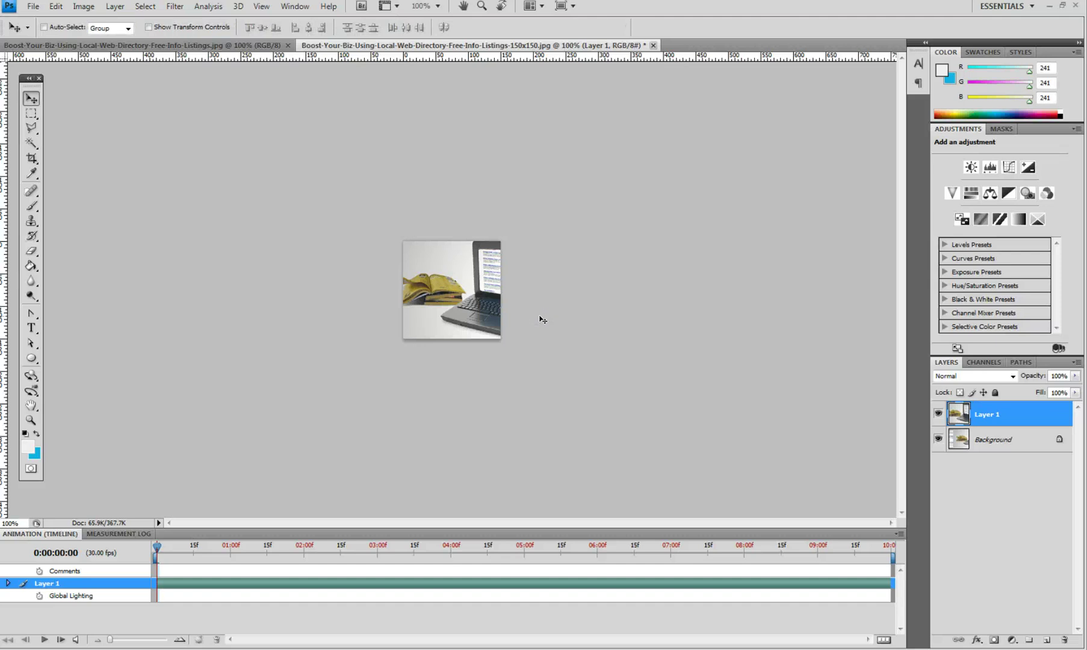
# Flatten the 150x150 thumbnail and save it as a JPEG, closing the document.
pyautogui.click(114, 6)
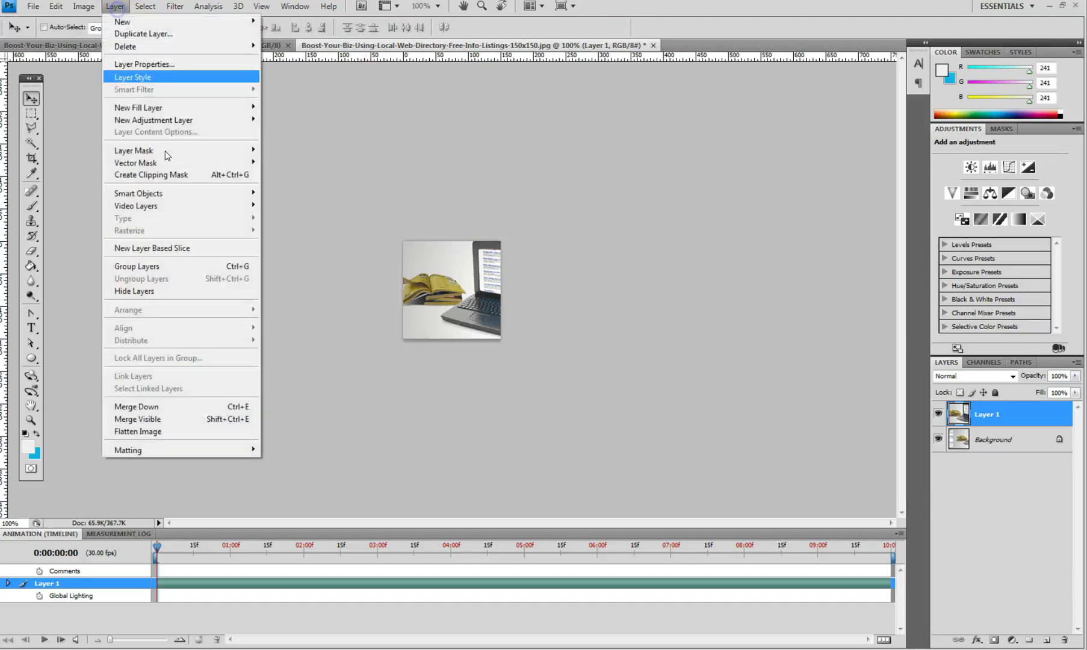
pyautogui.click(212, 431)
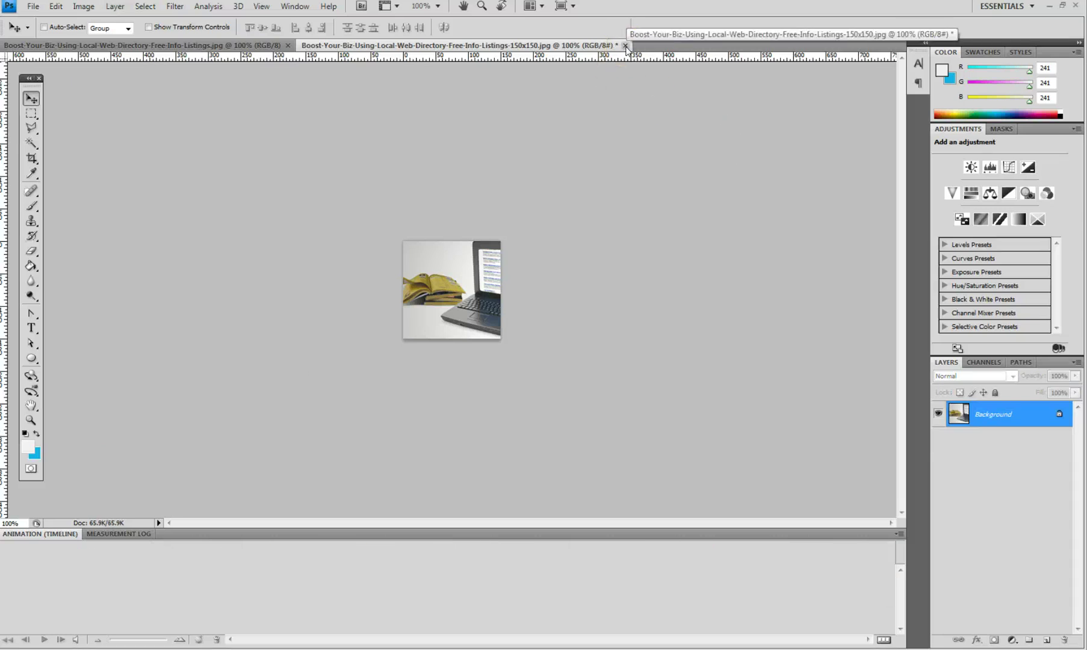
pyautogui.click(626, 47)
pyautogui.click(489, 318)
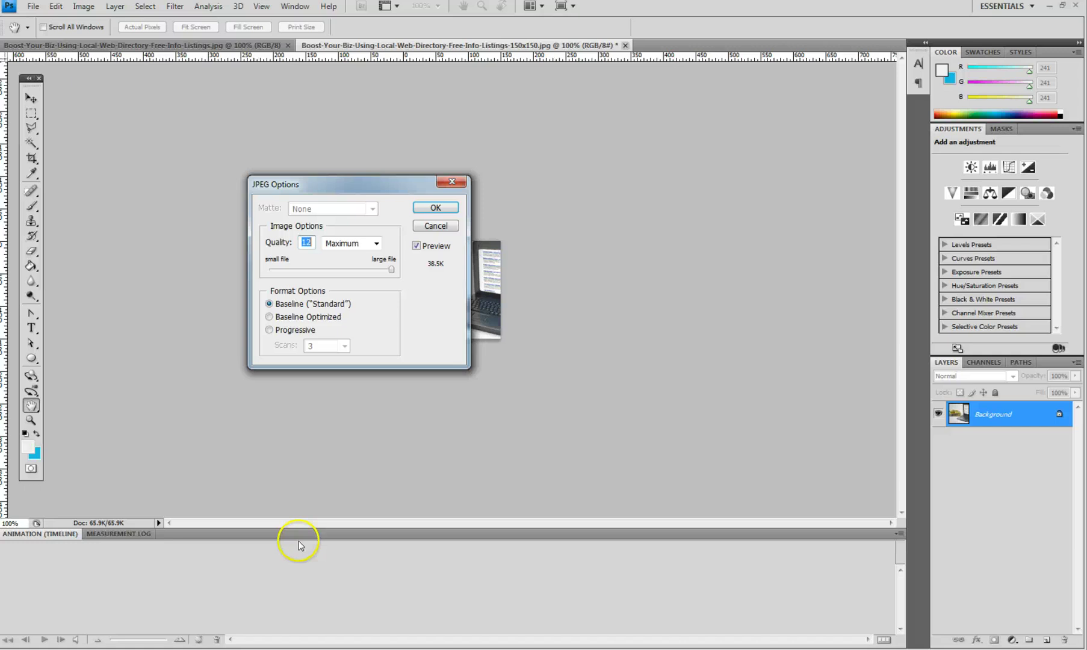
pyautogui.click(435, 207)
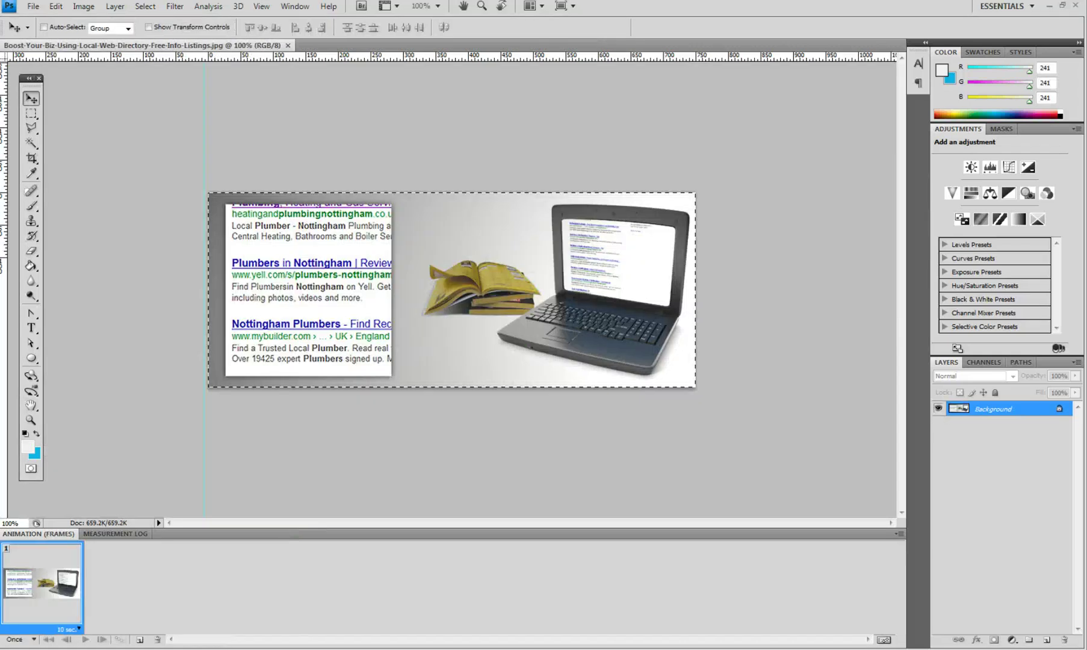
# Open the 360x200 thumbnail, paste the featured image, and shrink it to 68.4%.
pyautogui.hotkey('alt', 'Tab')
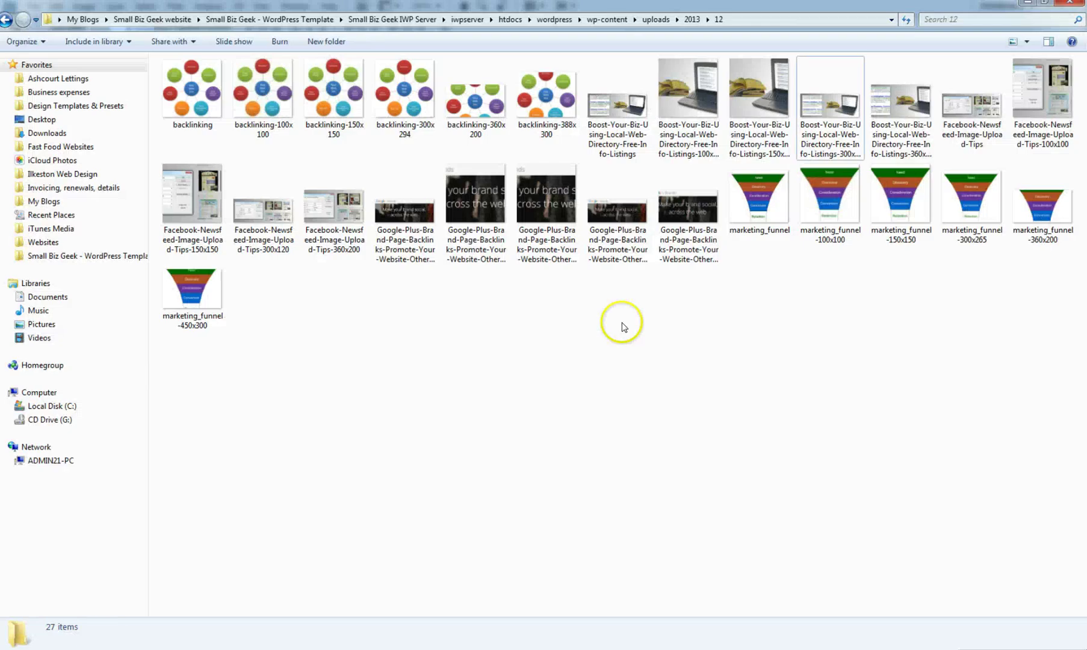
pyautogui.doubleClick(892, 119)
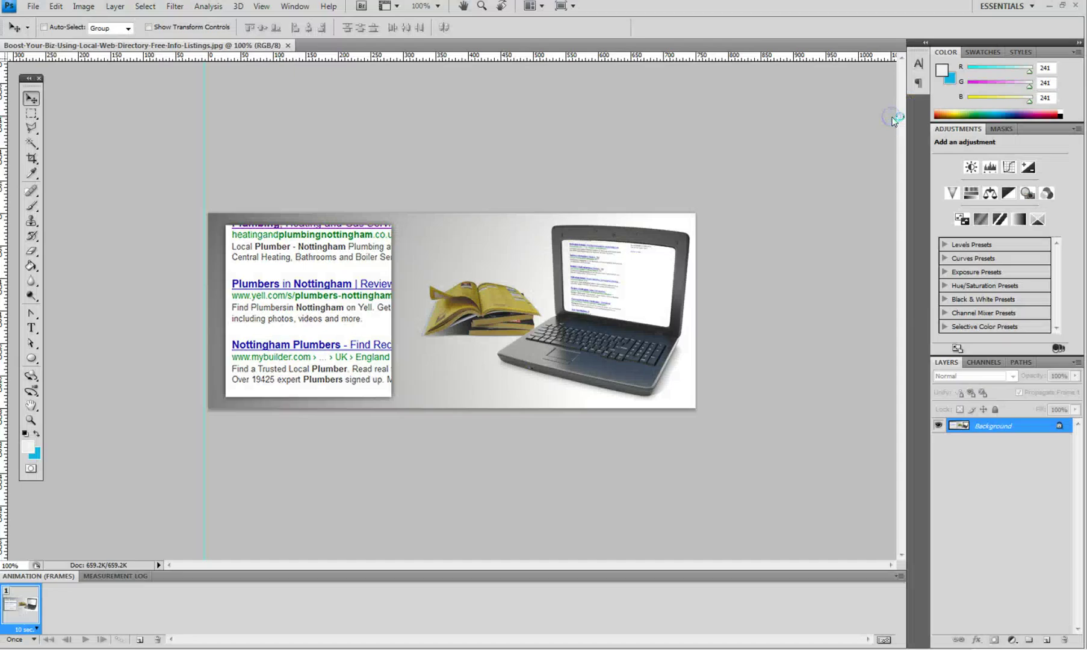
pyautogui.click(599, 291)
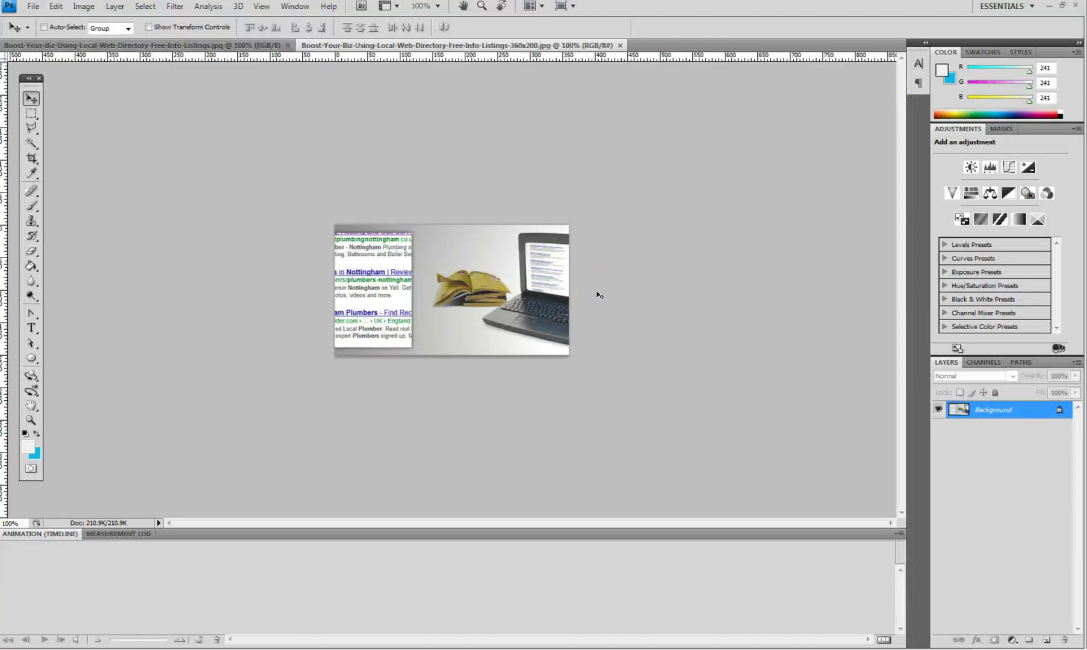
pyautogui.hotkey('ctrl', 'v')
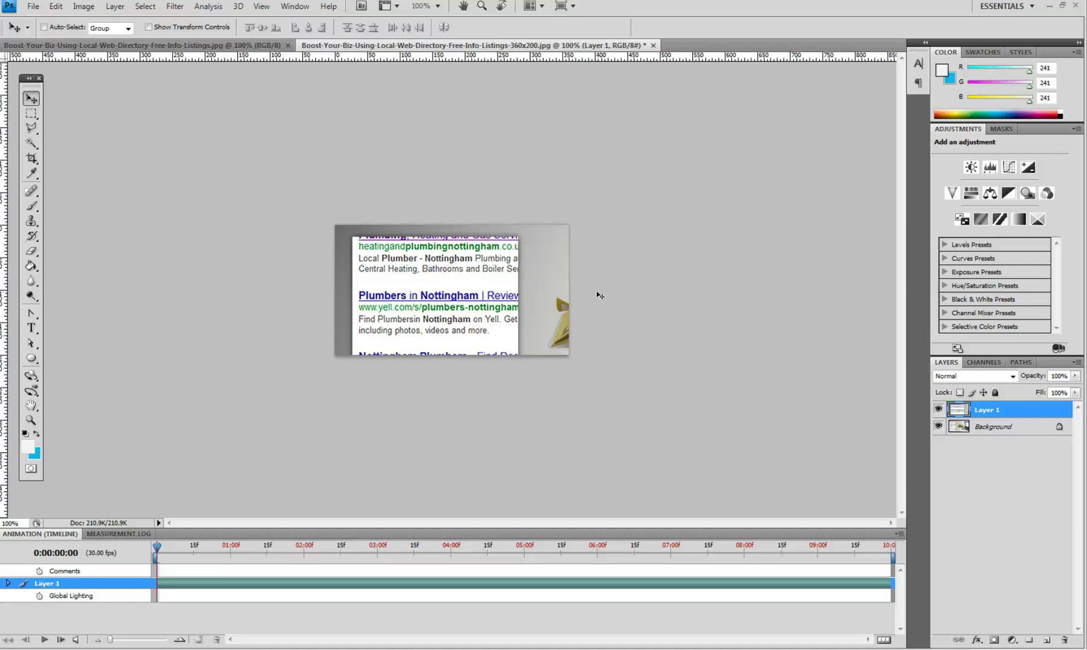
pyautogui.hotkey('ctrl', 't')
pyautogui.moveTo(817, 417); pyautogui.dragTo(686, 382)
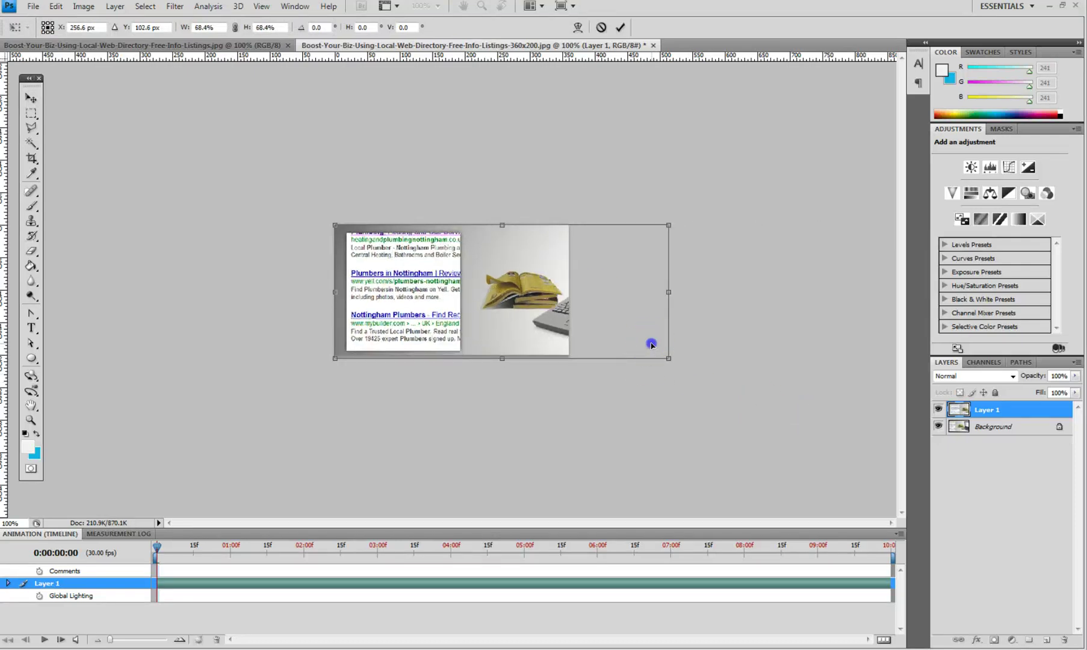
pyautogui.hotkey('shift', 'Left')
pyautogui.hotkey('shift', 'Left')
pyautogui.hotkey('shift', 'Left')
pyautogui.hotkey('shift', 'Left')
pyautogui.hotkey('shift', 'Left')
pyautogui.hotkey('shift', 'Left')
pyautogui.hotkey('shift', 'Left')
pyautogui.hotkey('shift', 'Left')
pyautogui.hotkey('shift', 'Left')
pyautogui.hotkey('shift', 'Left')
pyautogui.hotkey('shift', 'Left')
pyautogui.hotkey('shift', 'Left')
pyautogui.hotkey('shift', 'Left')
pyautogui.hotkey('shift', 'Left')
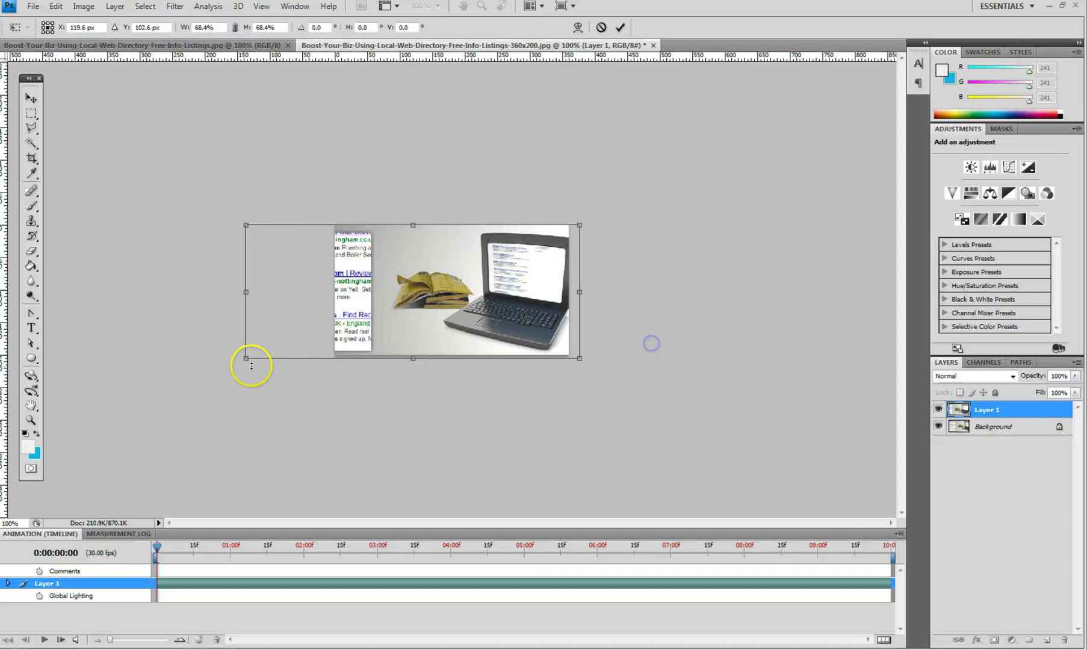
# Enlarge the pasted image to about 78.2%, nudge it into place, and commit.
pyautogui.moveTo(247, 360); pyautogui.dragTo(197, 377)
pyautogui.moveTo(435, 325); pyautogui.dragTo(429, 324)
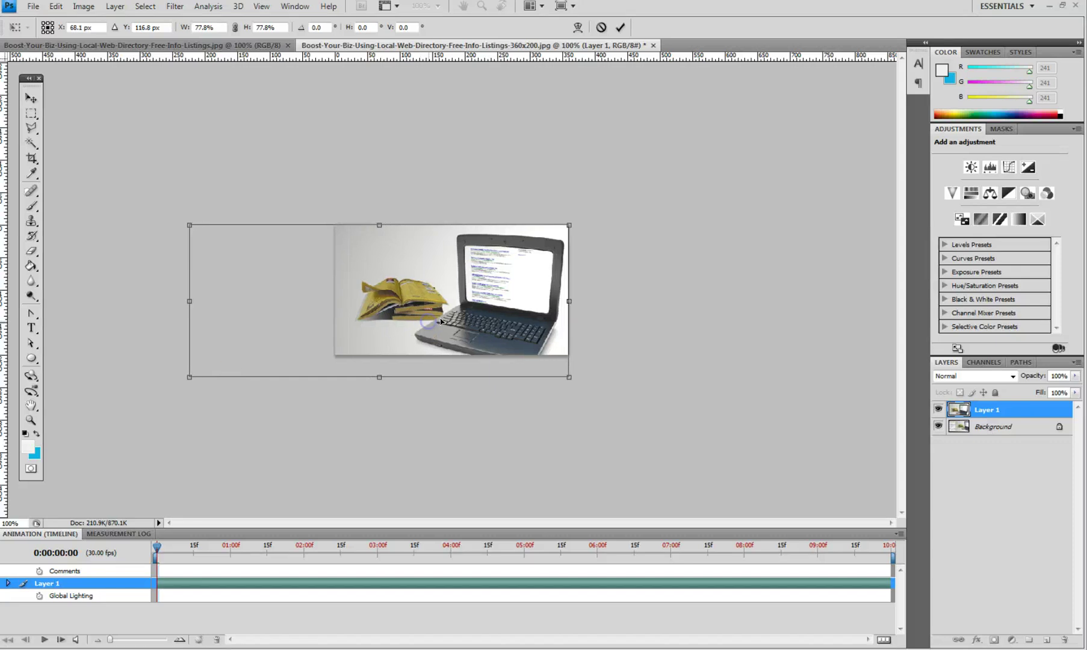
pyautogui.press('Up')
pyautogui.press('Up')
pyautogui.press('Up')
pyautogui.press('Up')
pyautogui.press('Up')
pyautogui.press('Up')
pyautogui.press('Up')
pyautogui.press('Up')
pyautogui.press('Up')
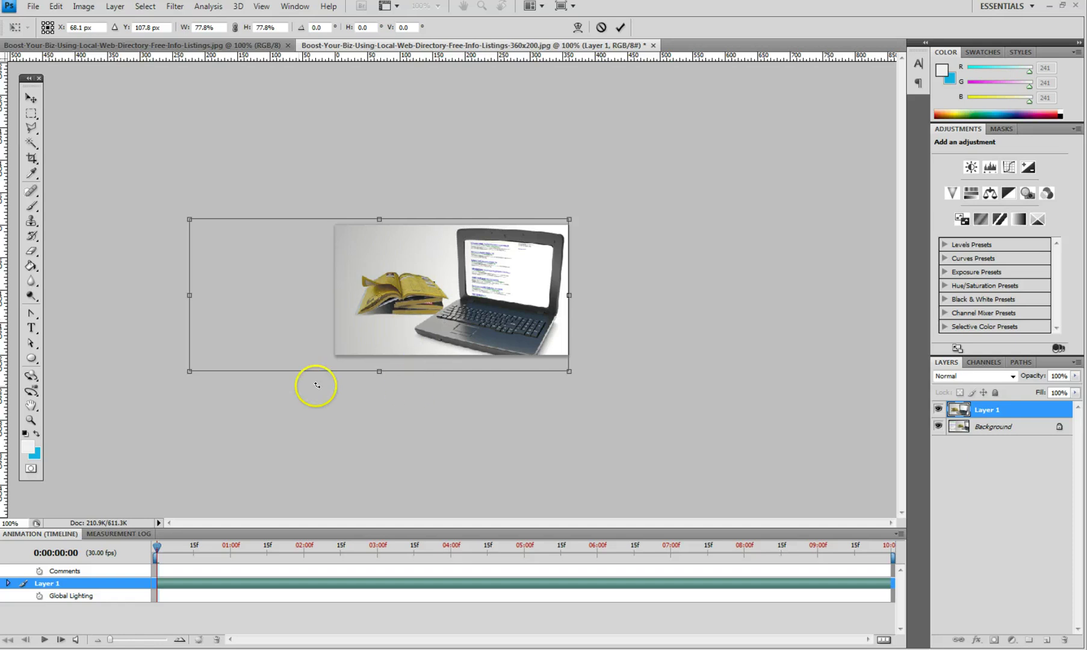
pyautogui.moveTo(188, 376); pyautogui.dragTo(182, 377)
pyautogui.press('Up')
pyautogui.press('Up')
pyautogui.press('Up')
pyautogui.press('Up')
pyautogui.press('Up')
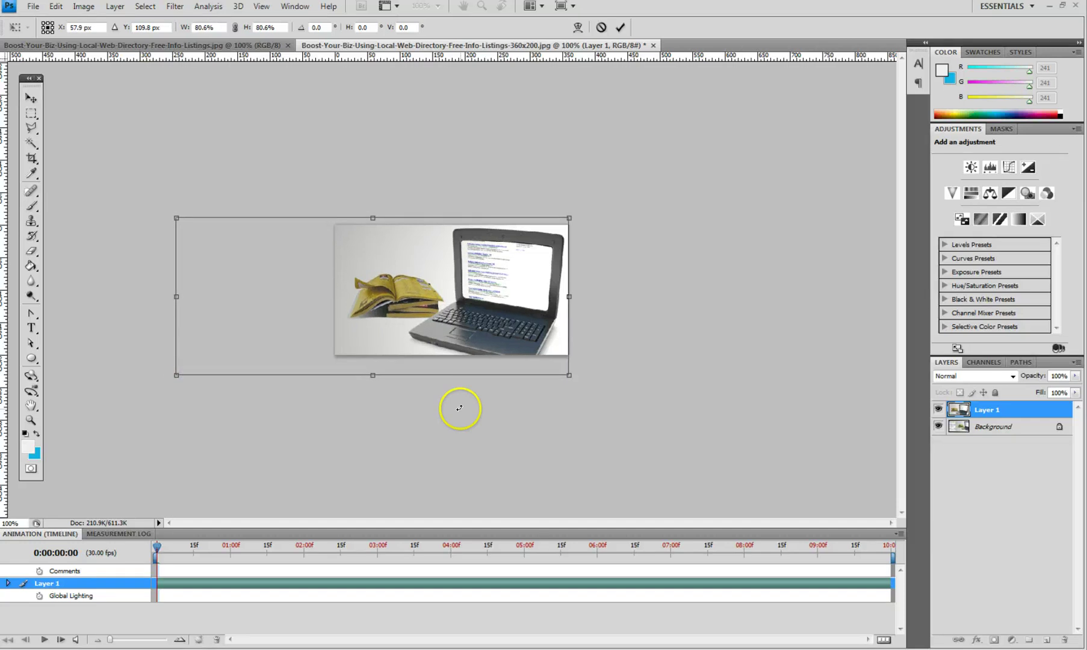
pyautogui.press('Return')
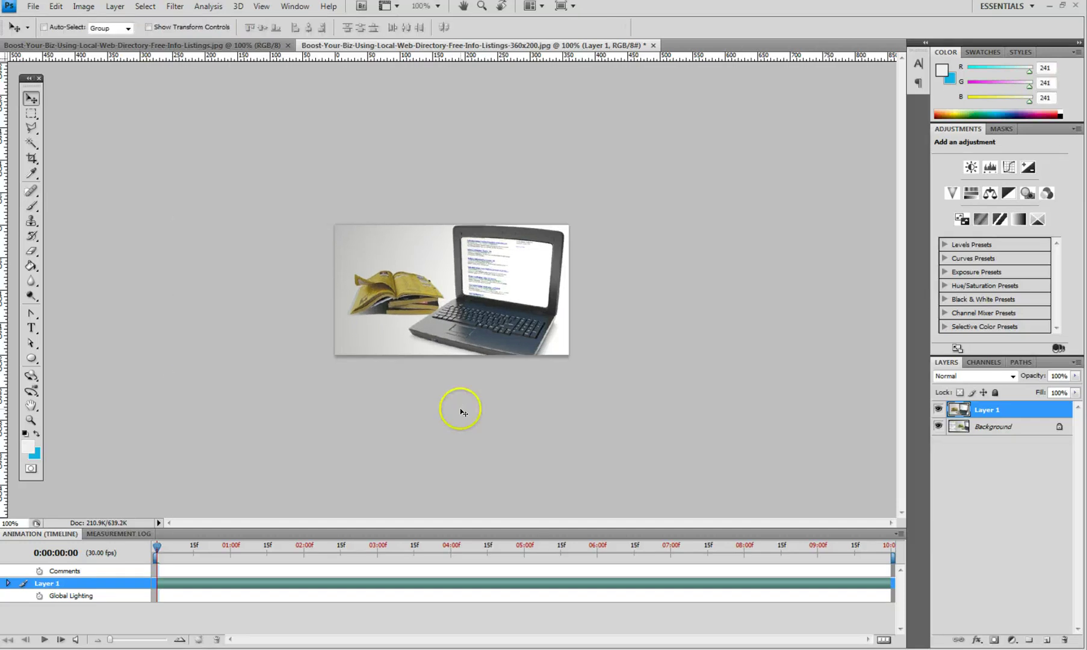
# Flatten the 360x200 image and save it as a Quality 12 Maximum JPEG.
pyautogui.click(120, 14)
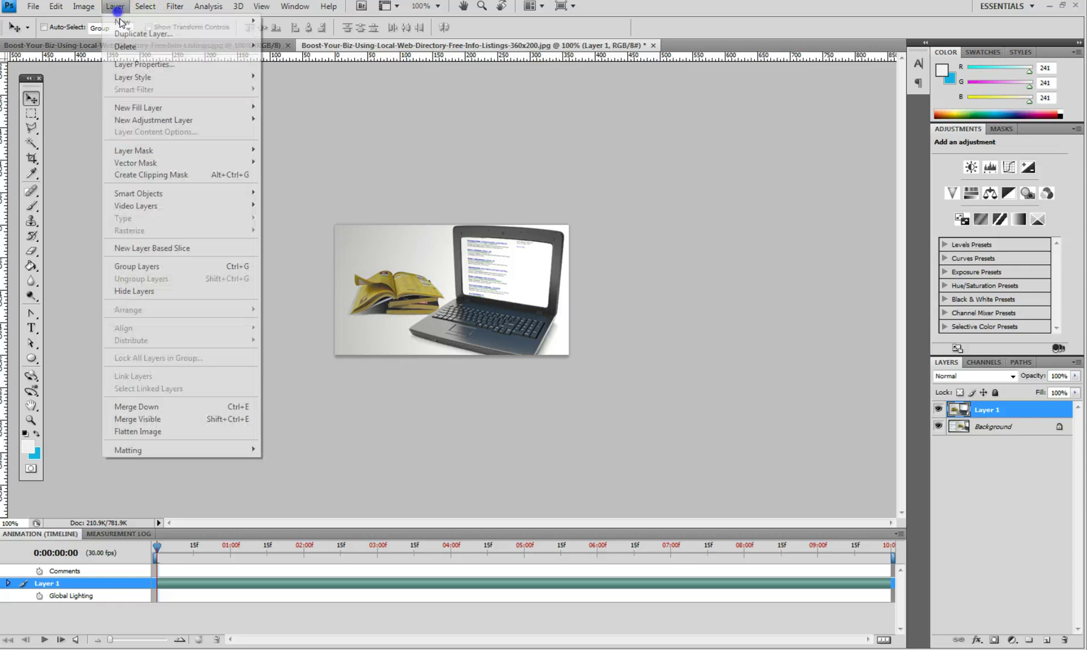
pyautogui.click(160, 431)
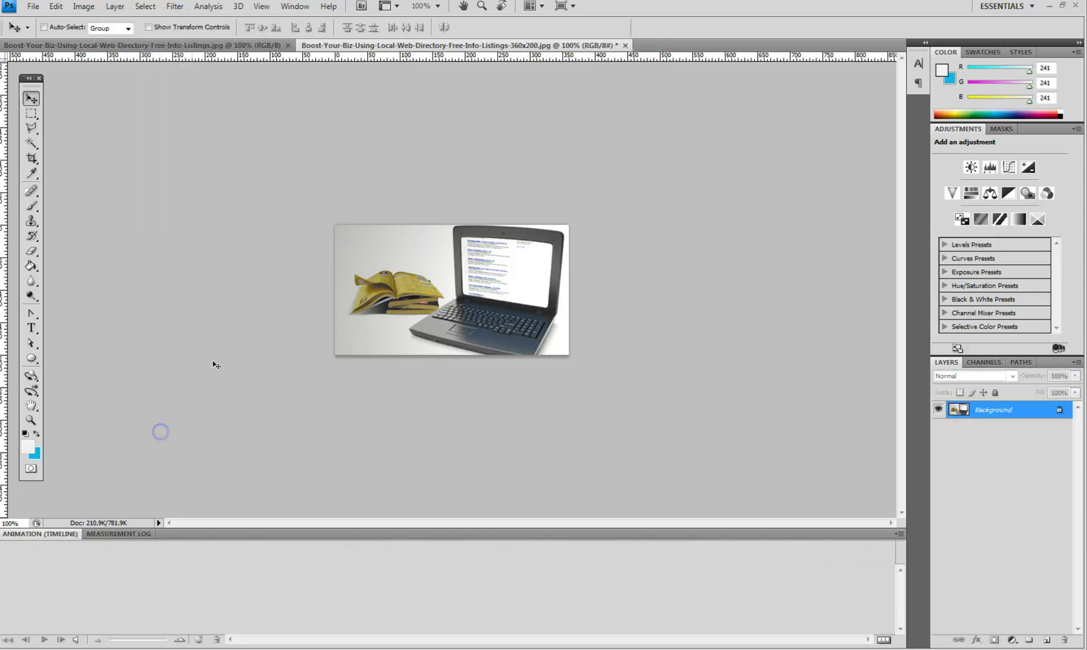
pyautogui.click(626, 45)
pyautogui.click(493, 250)
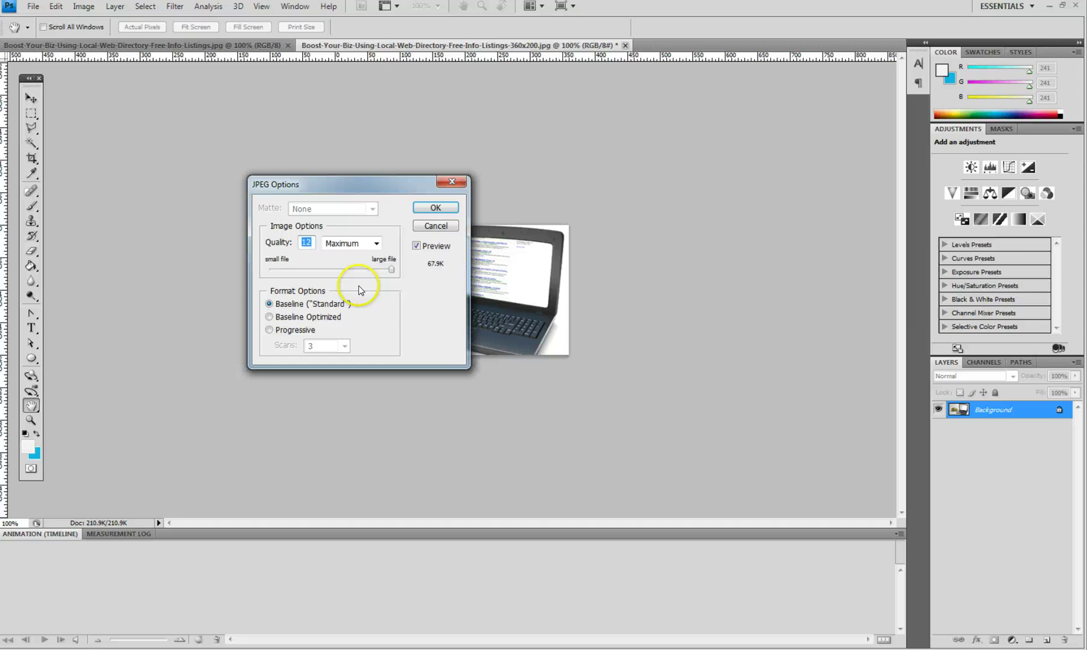
pyautogui.click(436, 207)
pyautogui.hotkey('alt', 'Tab')
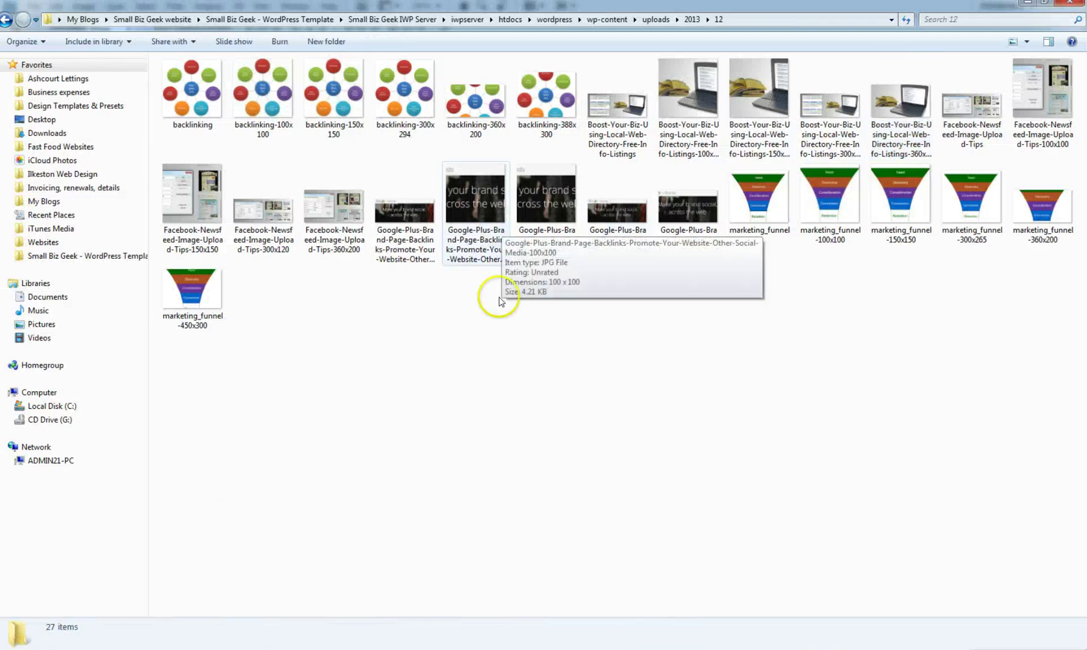
# Compare the backlinking image versions' details, confirming the original measures 388 x 381.
pyautogui.click(409, 78)
pyautogui.click(333, 90)
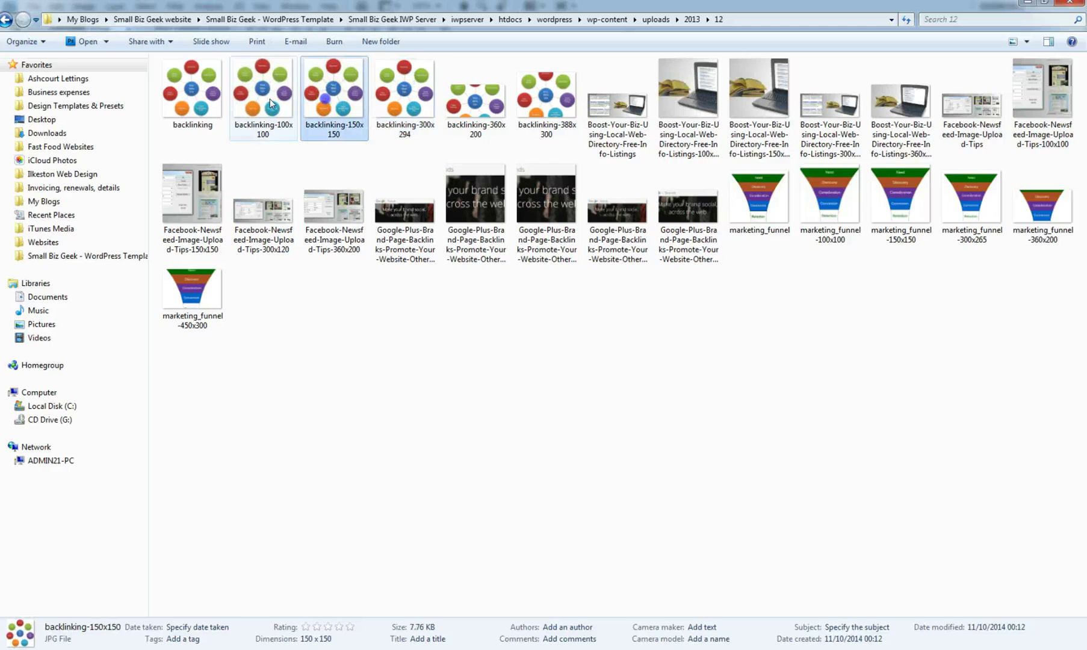
pyautogui.click(207, 100)
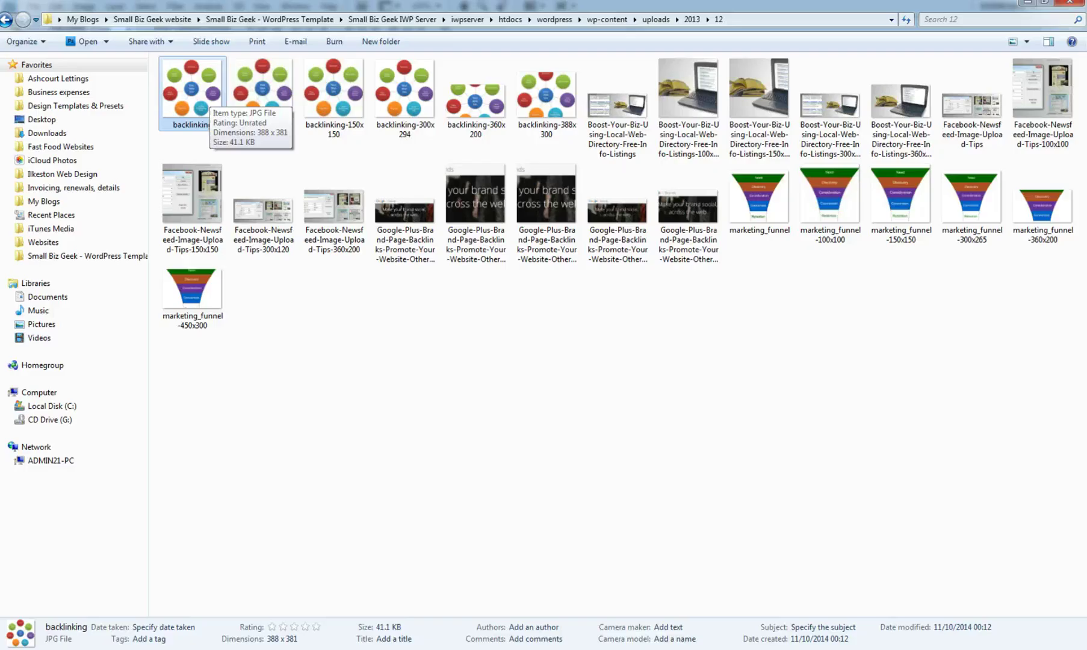
pyautogui.hotkey('alt', 'Tab')
# Open the Boost Your Biz post editor and select its directories diagram.
pyautogui.click(68, 23)
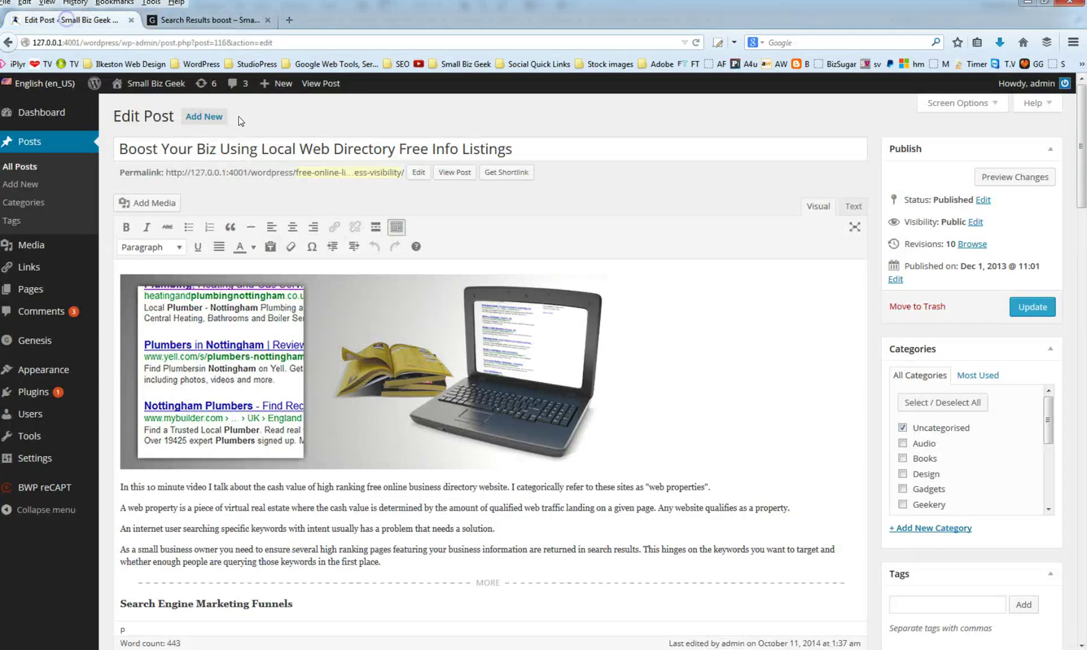
pyautogui.scroll(-10, 1084, 258)
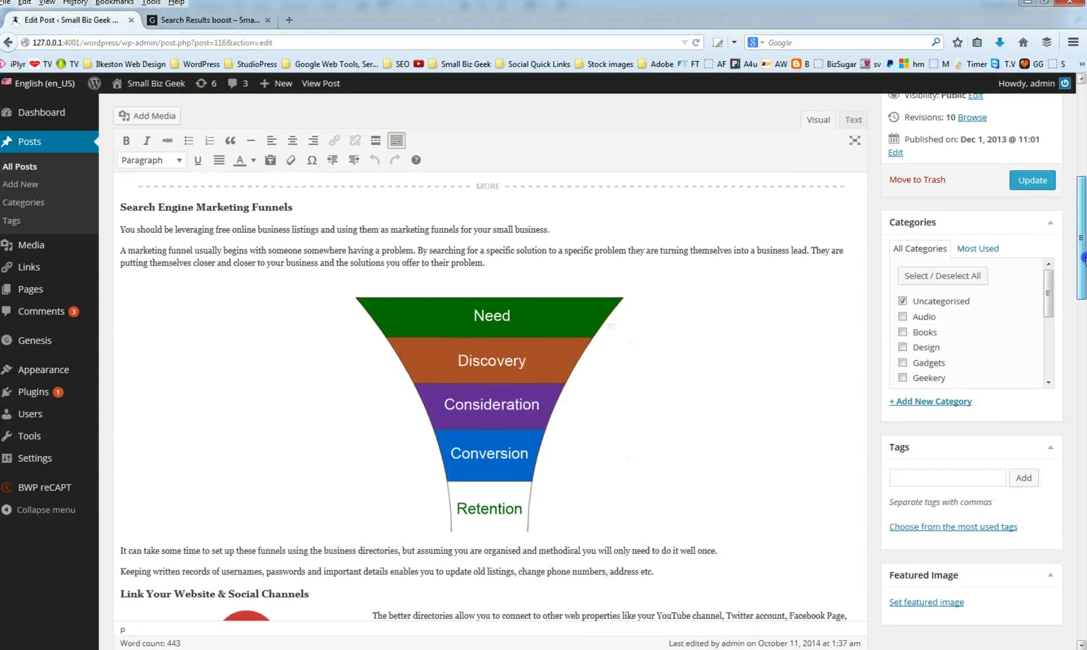
pyautogui.moveTo(1083, 258); pyautogui.dragTo(1084, 334)
pyautogui.click(276, 335)
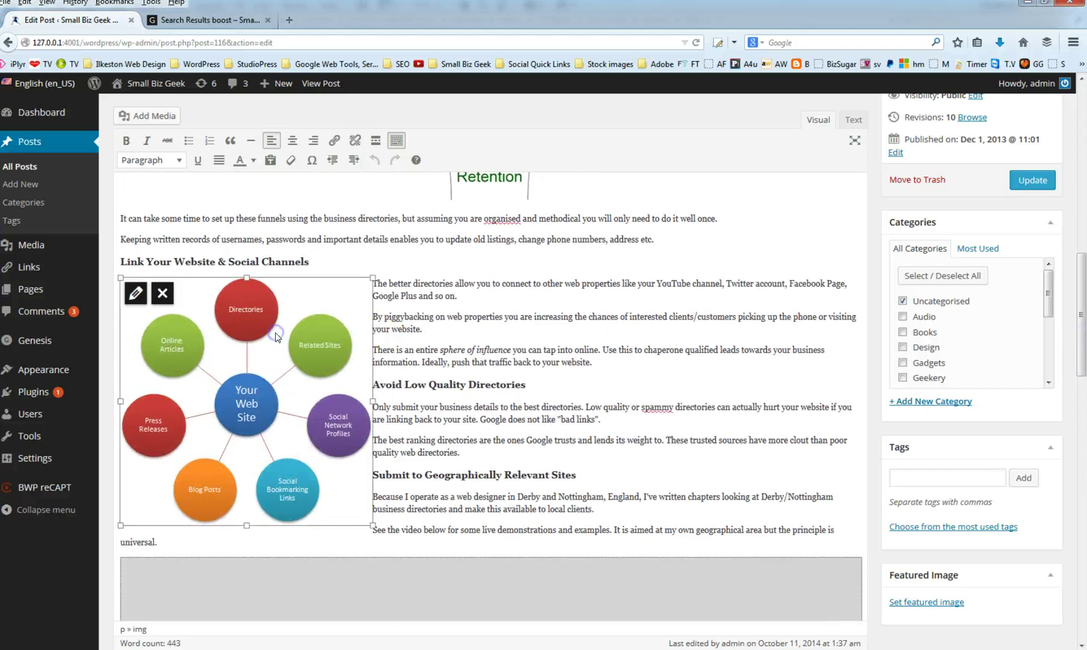
pyautogui.click(502, 357)
pyautogui.click(258, 385)
# Compare the diagram with the backlinking-388x300 file in the uploads folder.
pyautogui.hotkey('alt', 'Tab')
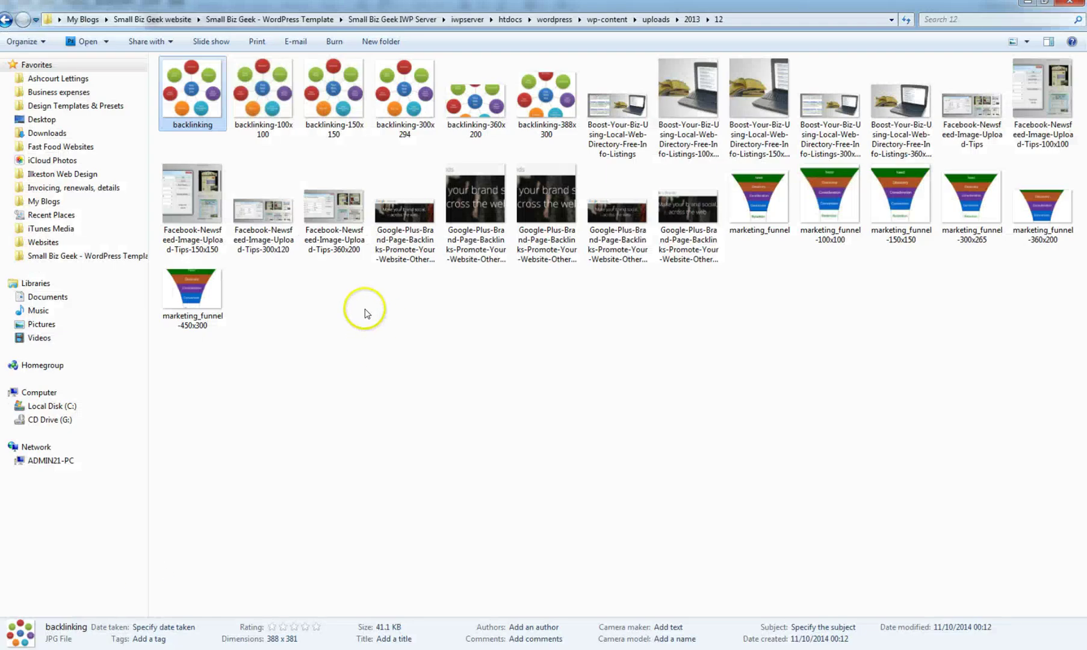
pyautogui.press('Right')
pyautogui.press('Right')
pyautogui.press('Right')
pyautogui.press('Right')
pyautogui.press('Right')
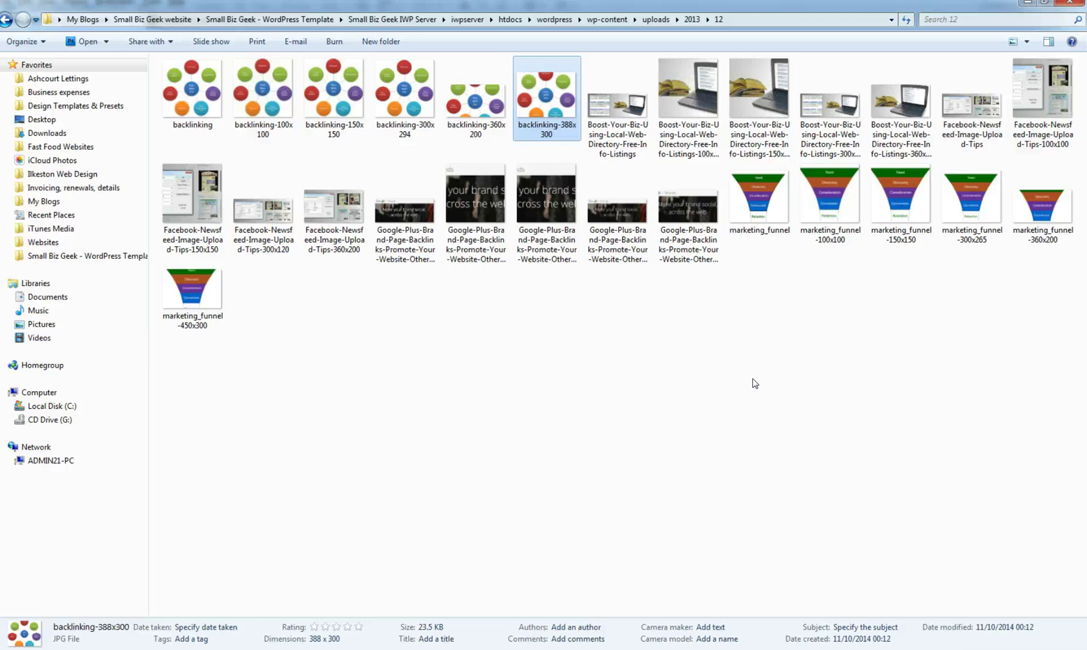
pyautogui.hotkey('alt', 'Tab')
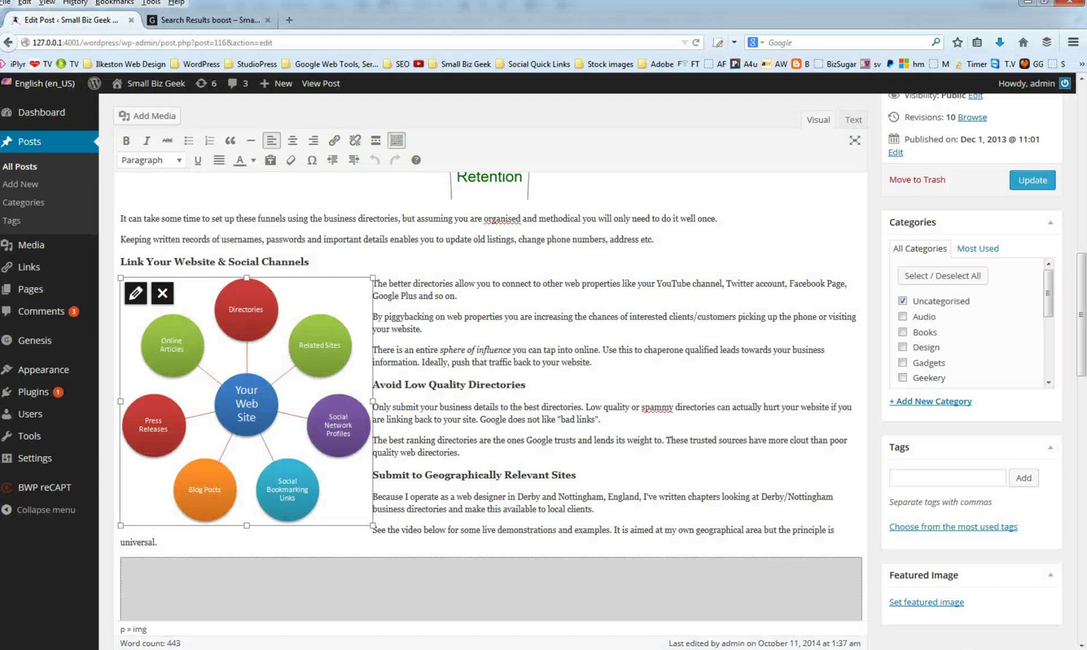
# Reload the boost search results to show the new laptop thumbnail, then view the Facebook post's image.
pyautogui.click(205, 20)
pyautogui.click(696, 43)
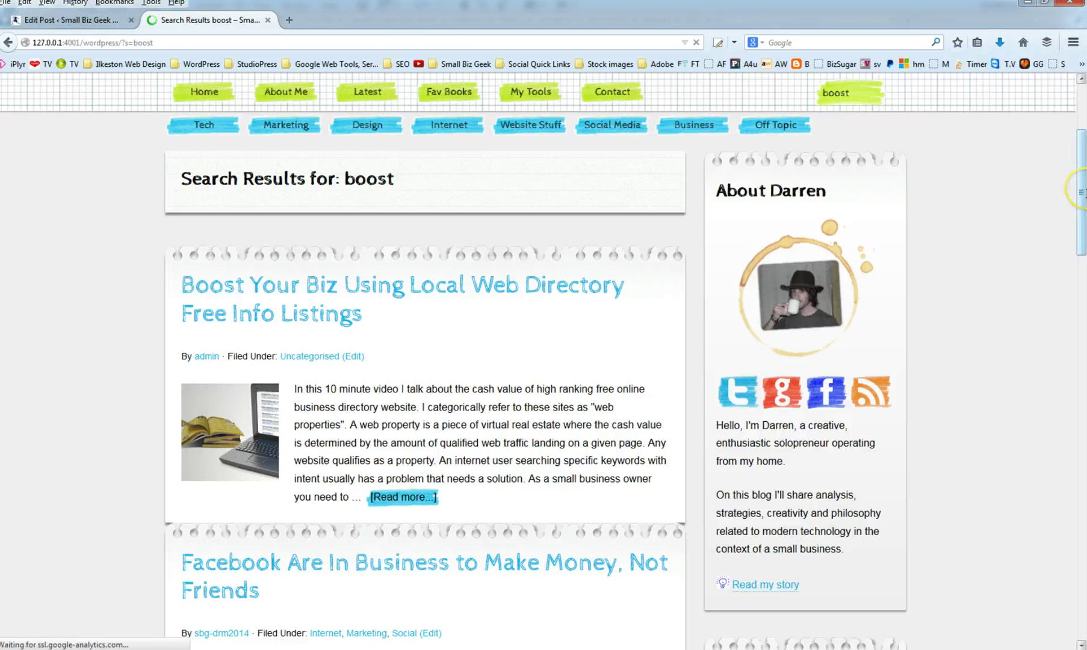
pyautogui.moveTo(1082, 193); pyautogui.dragTo(1082, 203)
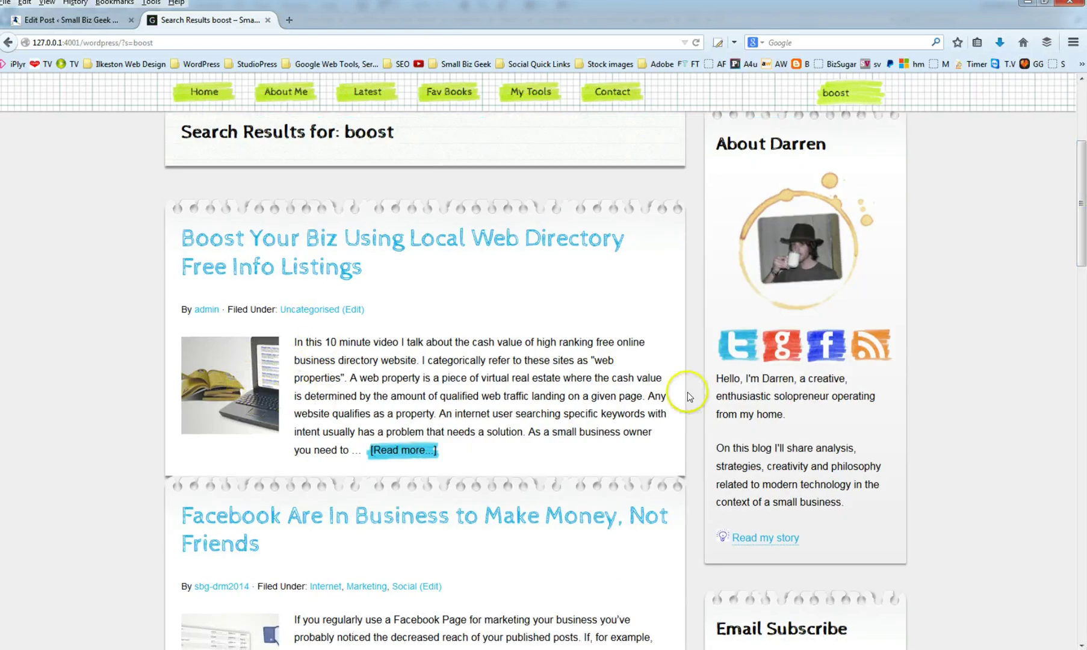
pyautogui.moveTo(1082, 203); pyautogui.dragTo(1081, 248)
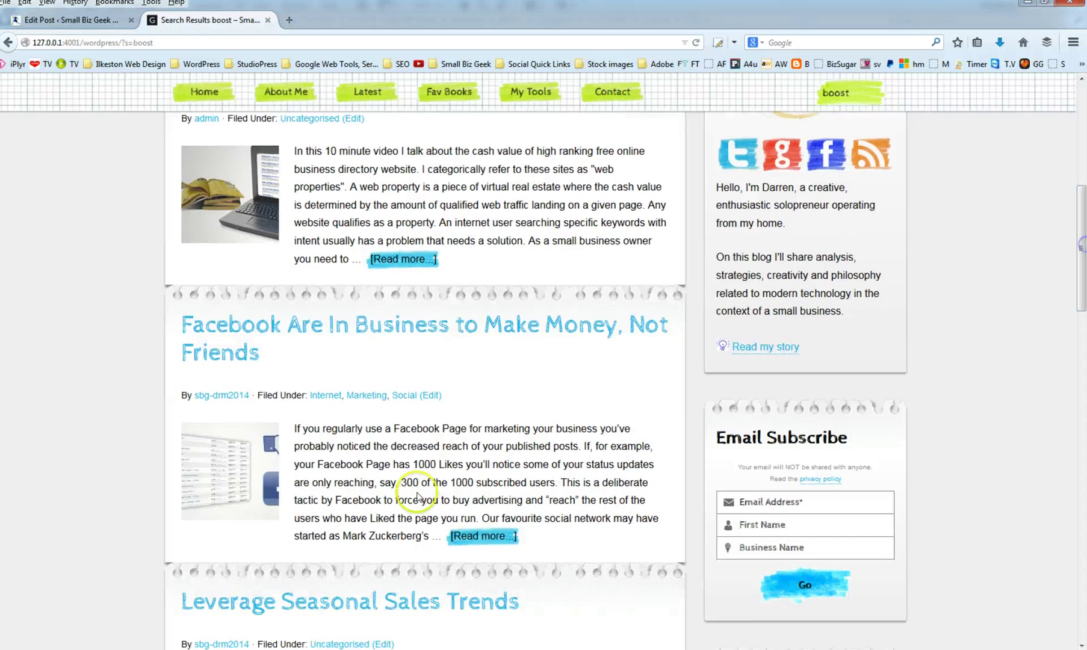
pyautogui.rightClick(239, 468)
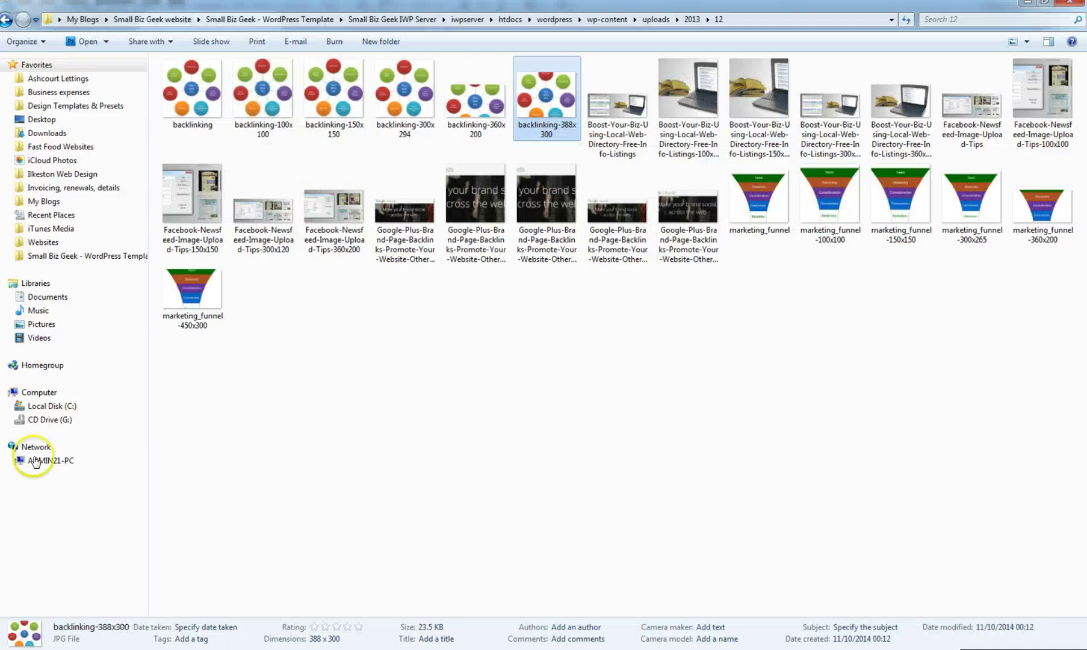
# Go back to uploads/2014/10 and select the original 750 x 300 Facebook-Are-In-Business image.
pyautogui.click(6, 20)
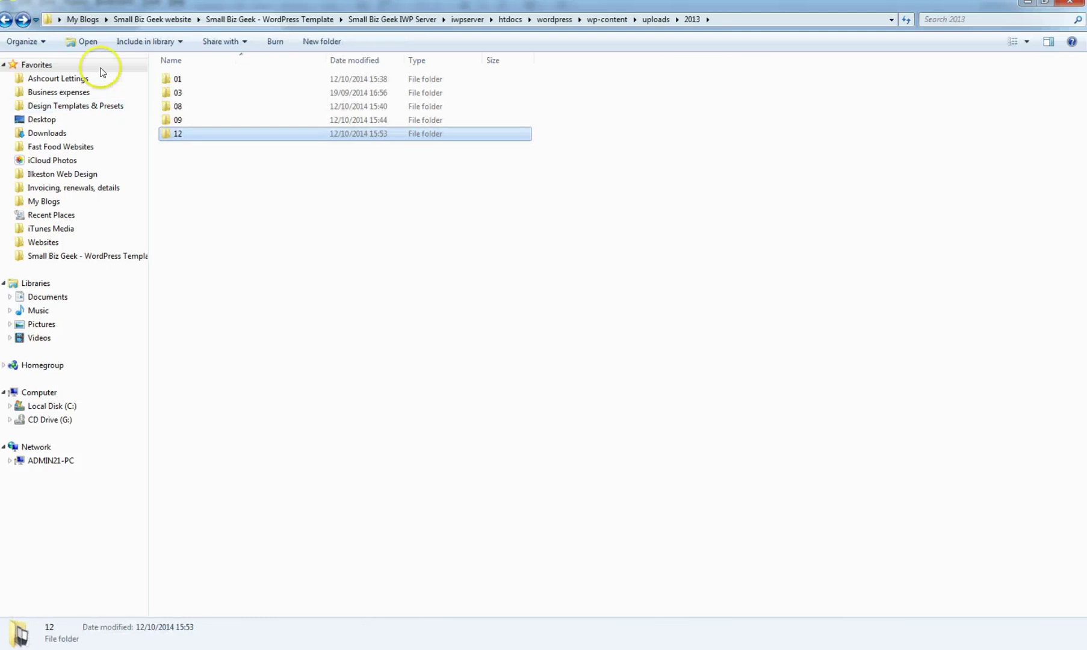
pyautogui.click(6, 20)
pyautogui.doubleClick(175, 147)
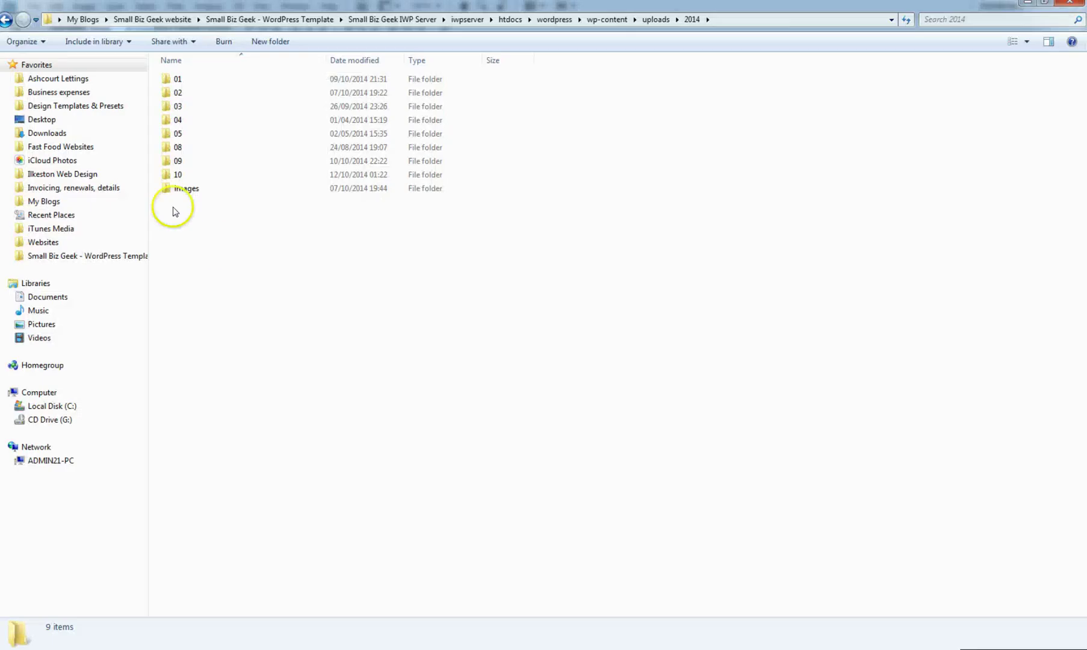
pyautogui.doubleClick(165, 174)
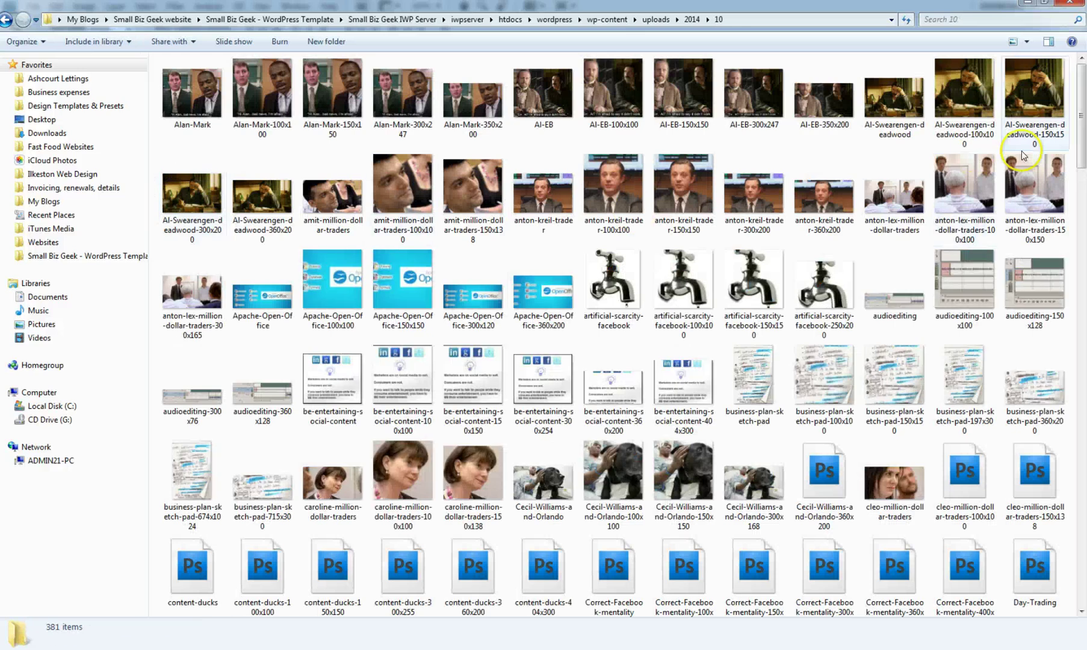
pyautogui.scroll(-1, 1084, 131)
pyautogui.moveTo(1084, 131); pyautogui.dragTo(1084, 277)
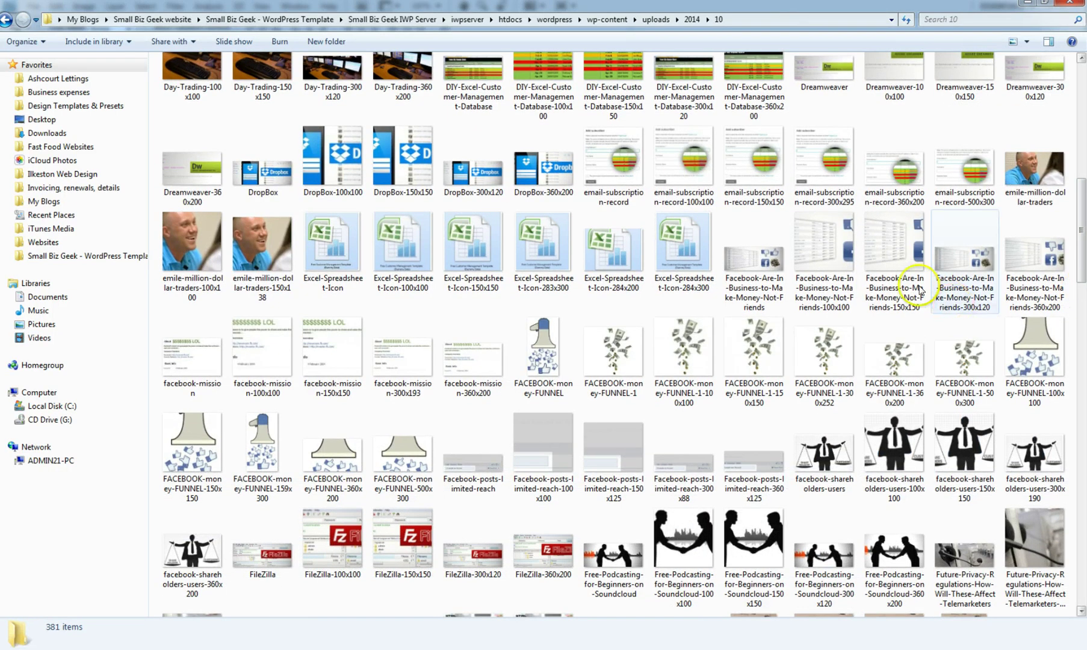
pyautogui.click(756, 264)
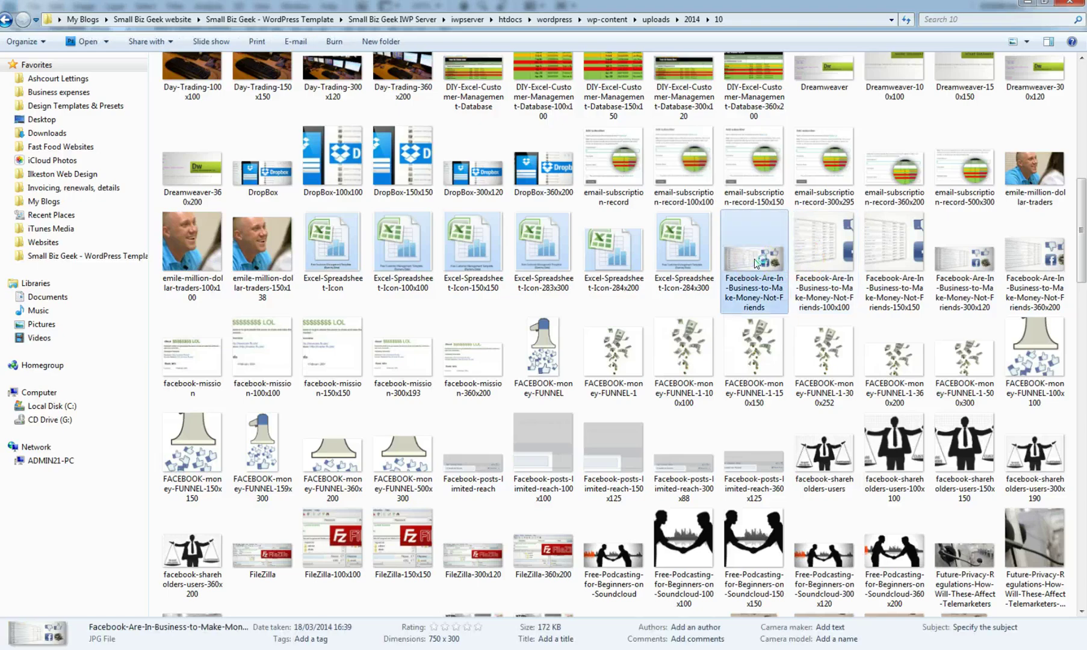
# Select the whole original Facebook image, close the open documents, and open the 100x100 thumbnail.
pyautogui.doubleClick(755, 260)
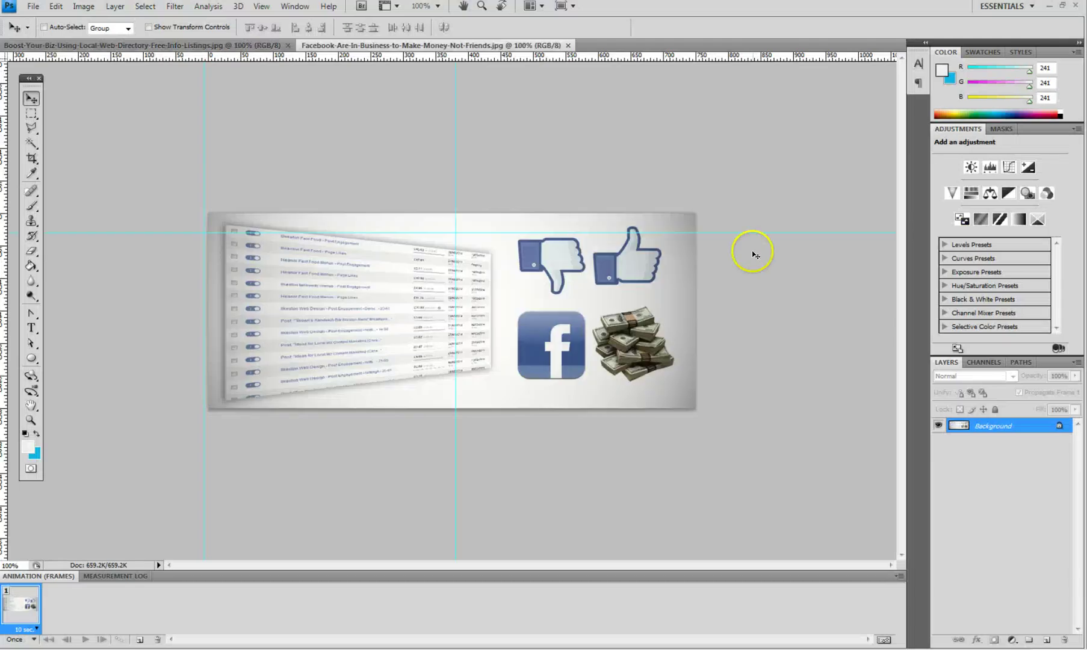
pyautogui.hotkey('ctrl', 'a')
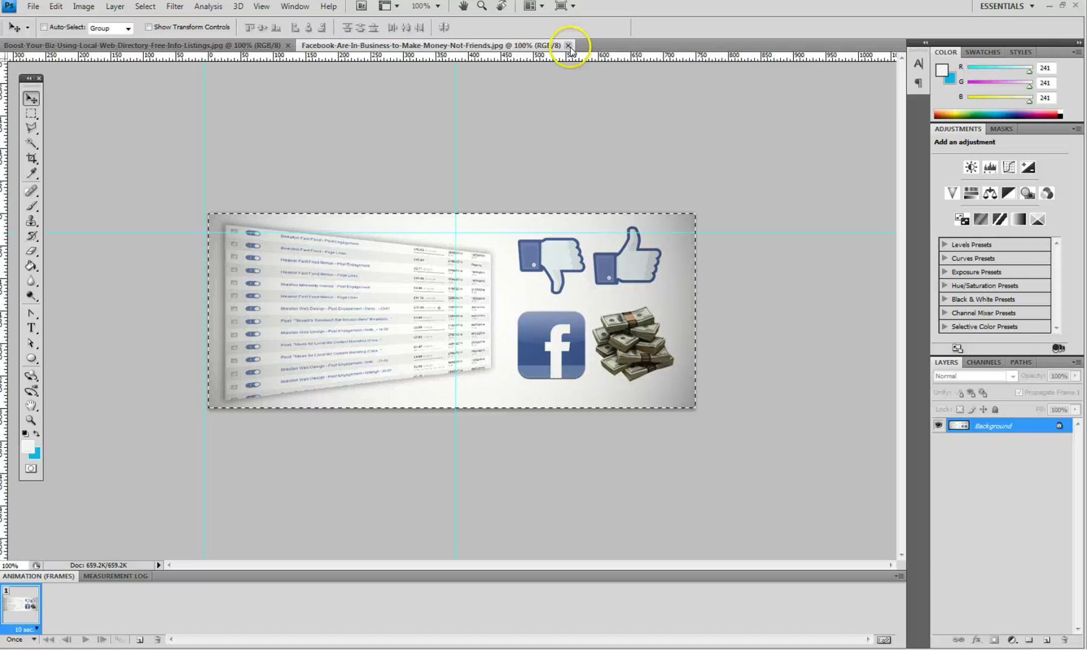
pyautogui.click(569, 46)
pyautogui.click(288, 45)
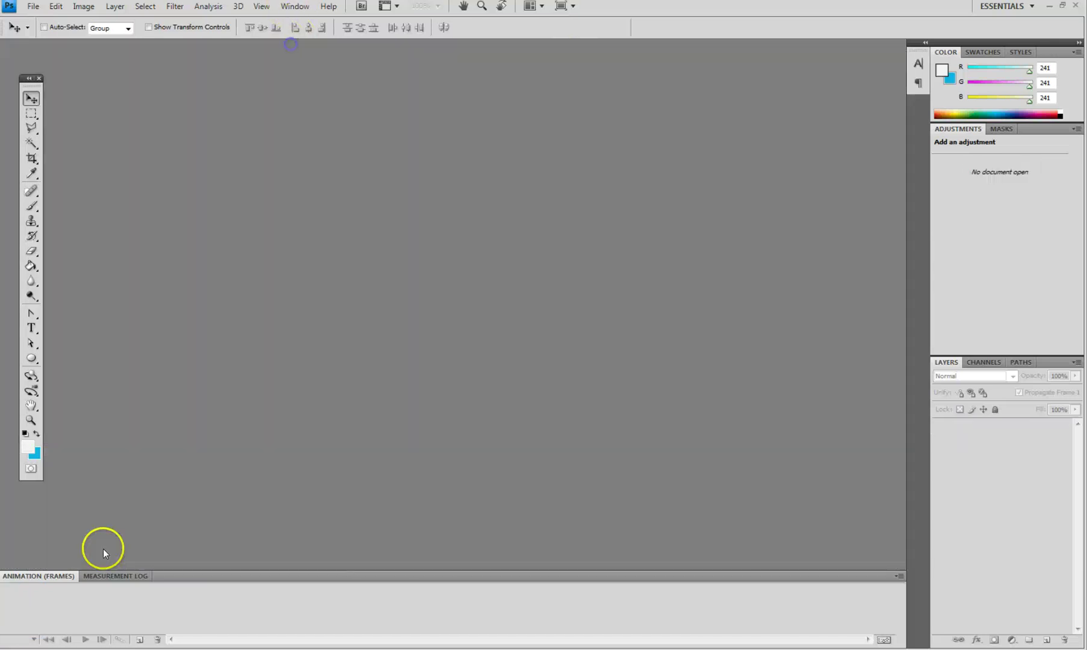
pyautogui.hotkey('alt', 'Tab')
pyautogui.doubleClick(821, 256)
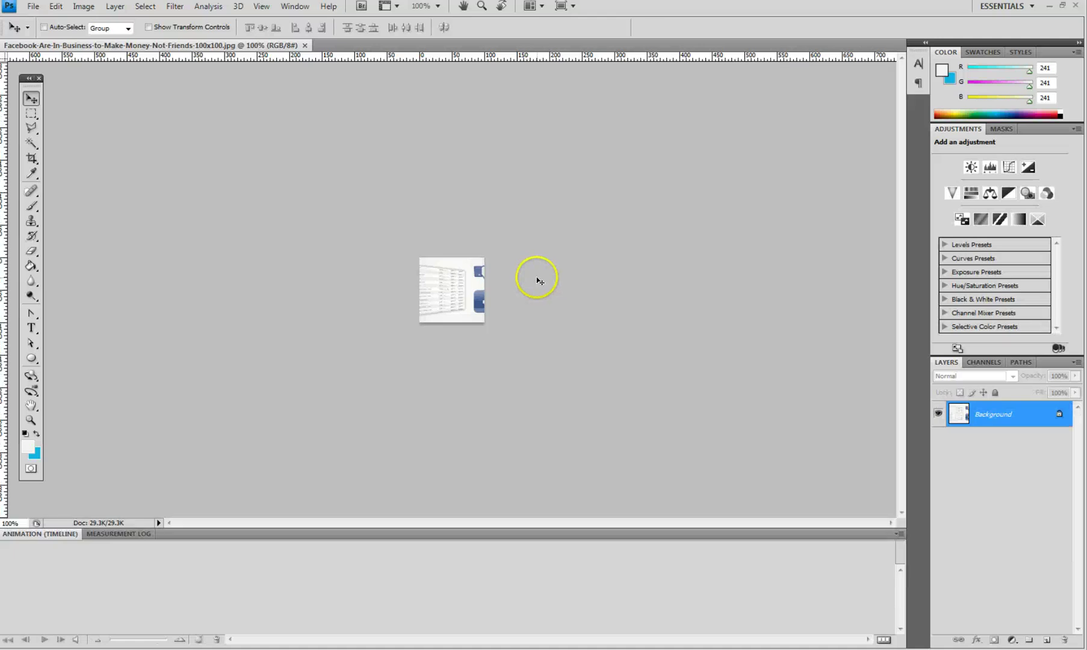
# Paste the full Facebook image on a new layer and scale it down to about half.
pyautogui.hotkey('ctrl', 'shift', 'alt', 'n')
pyautogui.hotkey('ctrl', 'v')
pyautogui.hotkey('ctrl', 't')
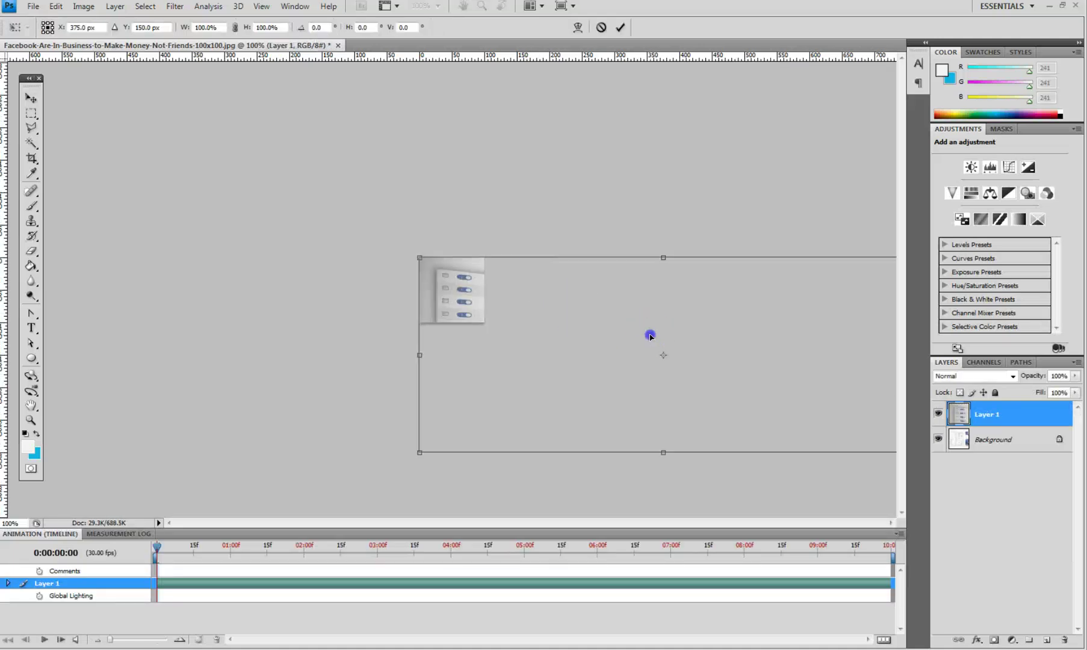
pyautogui.moveTo(650, 335); pyautogui.dragTo(385, 295)
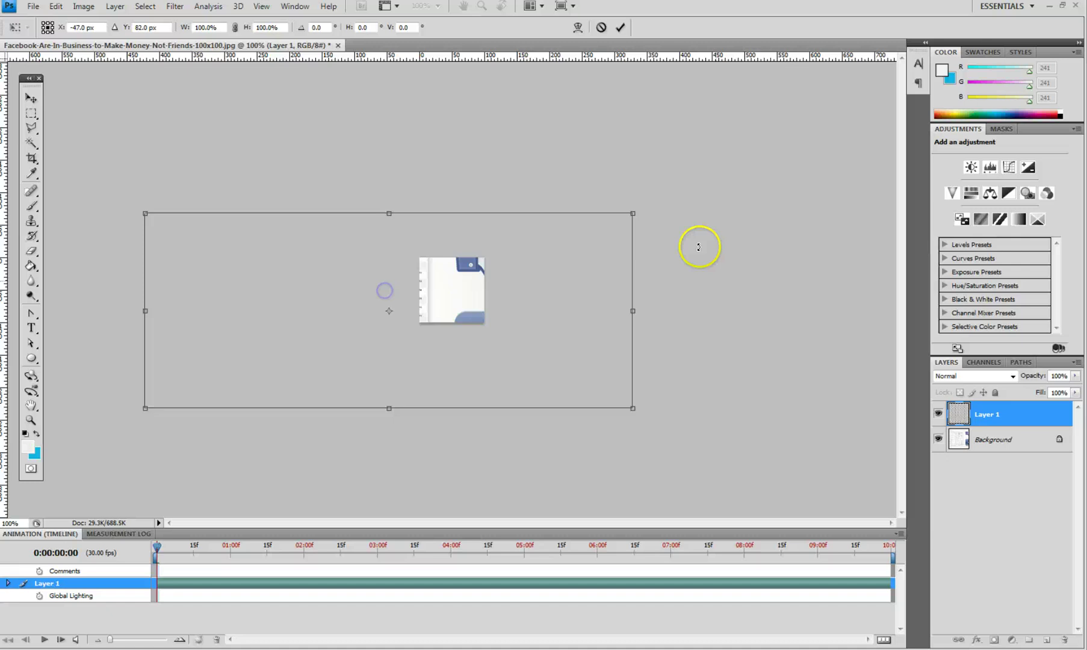
pyautogui.moveTo(632, 215); pyautogui.dragTo(590, 236)
pyautogui.moveTo(344, 384); pyautogui.dragTo(453, 322)
# At 200% zoom, refine the pasted image's size and position to fit the 100x100 canvas.
pyautogui.hotkey('ctrl', '+')
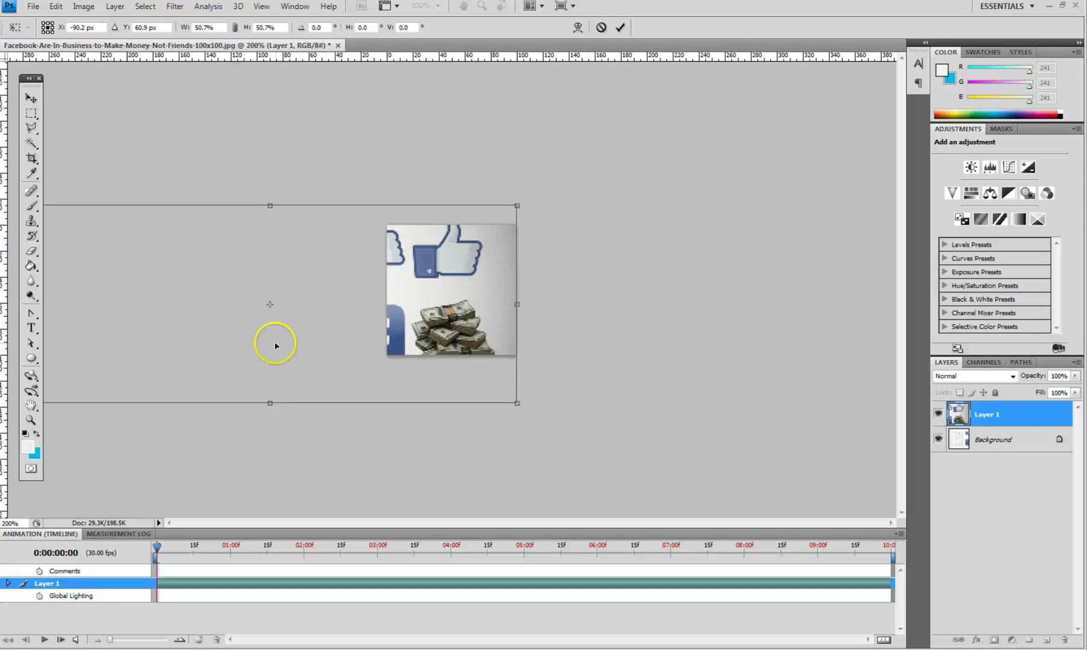
pyautogui.moveTo(345, 301); pyautogui.dragTo(379, 298)
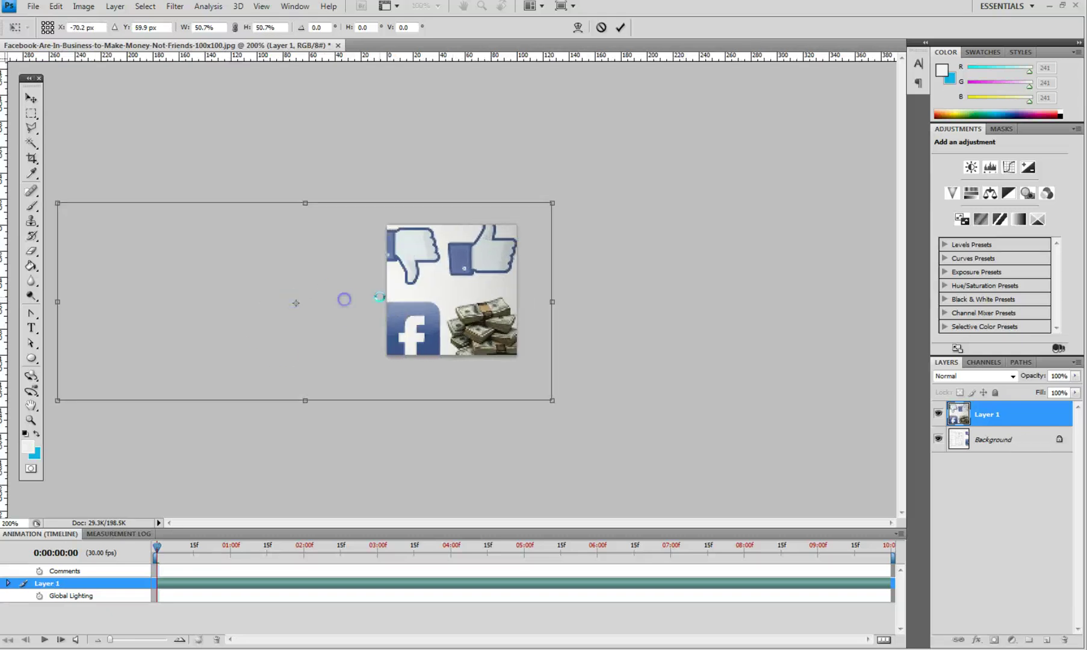
pyautogui.moveTo(551, 203); pyautogui.dragTo(448, 244)
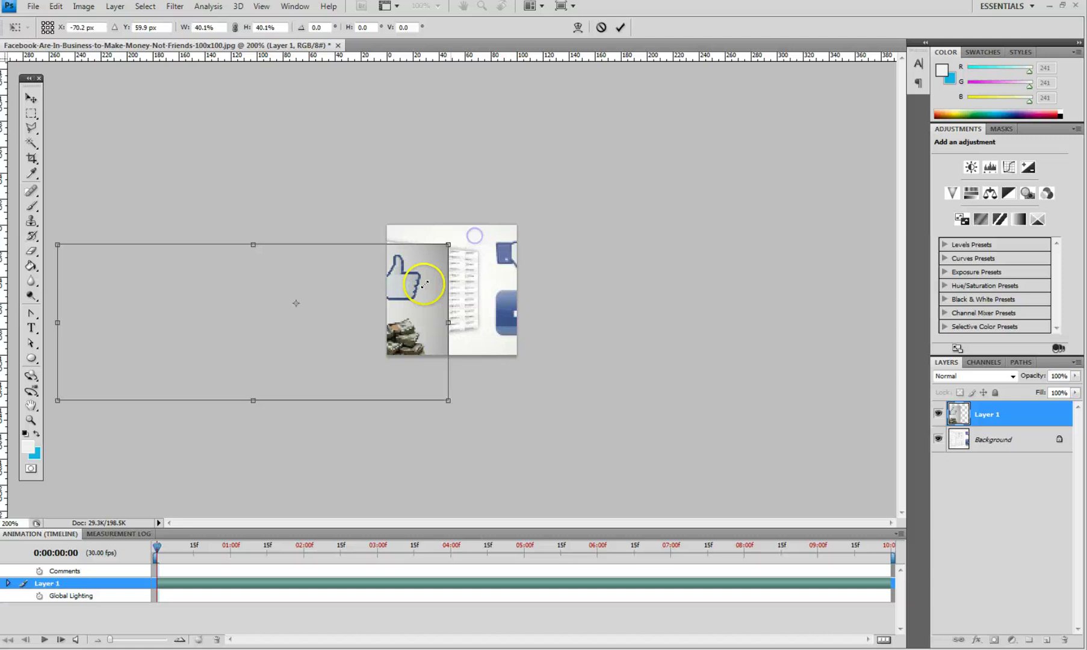
pyautogui.moveTo(408, 315); pyautogui.dragTo(498, 289)
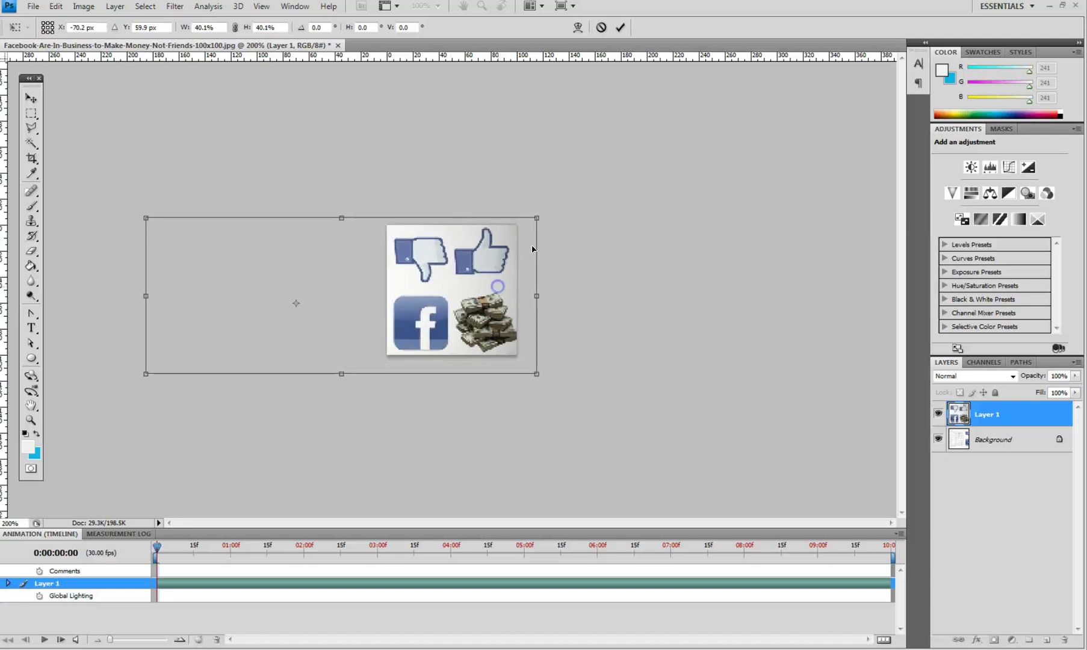
pyautogui.click(527, 324)
pyautogui.moveTo(539, 378); pyautogui.dragTo(535, 378)
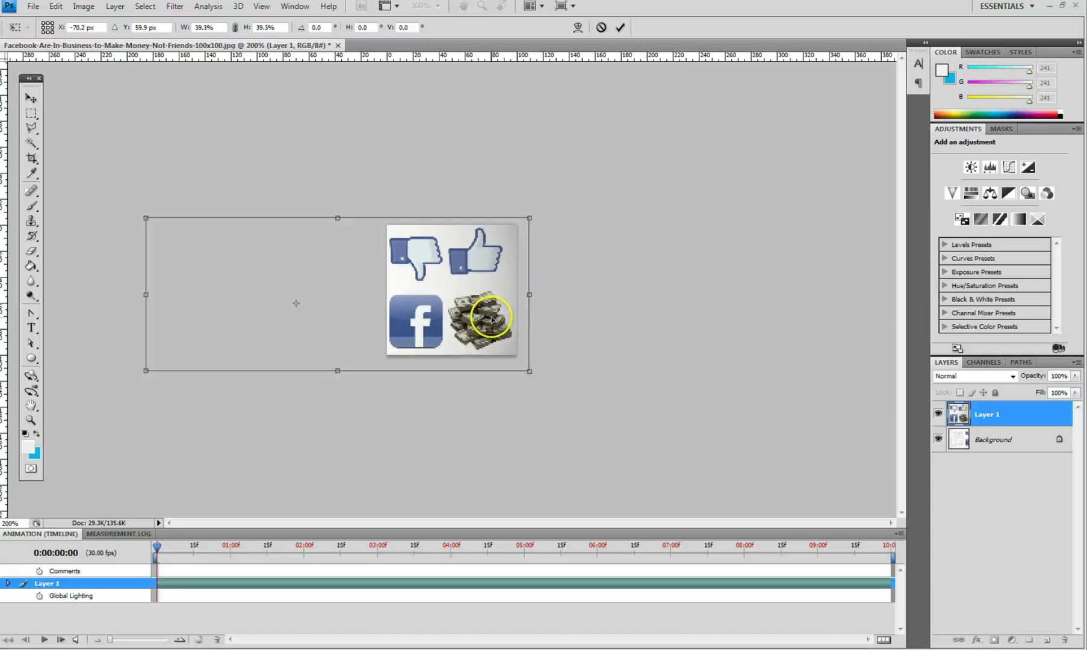
pyautogui.moveTo(491, 319); pyautogui.dragTo(492, 319)
pyautogui.press('Return')
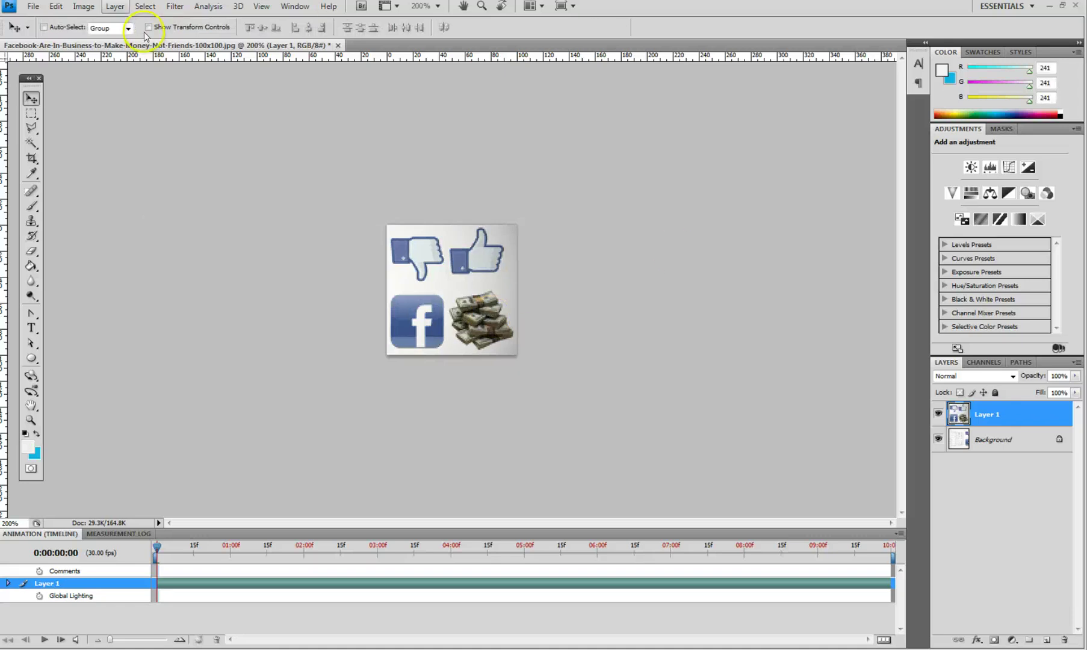
# Flatten the image and save it over the 100x100 JPEG.
pyautogui.click(115, 6)
pyautogui.click(175, 429)
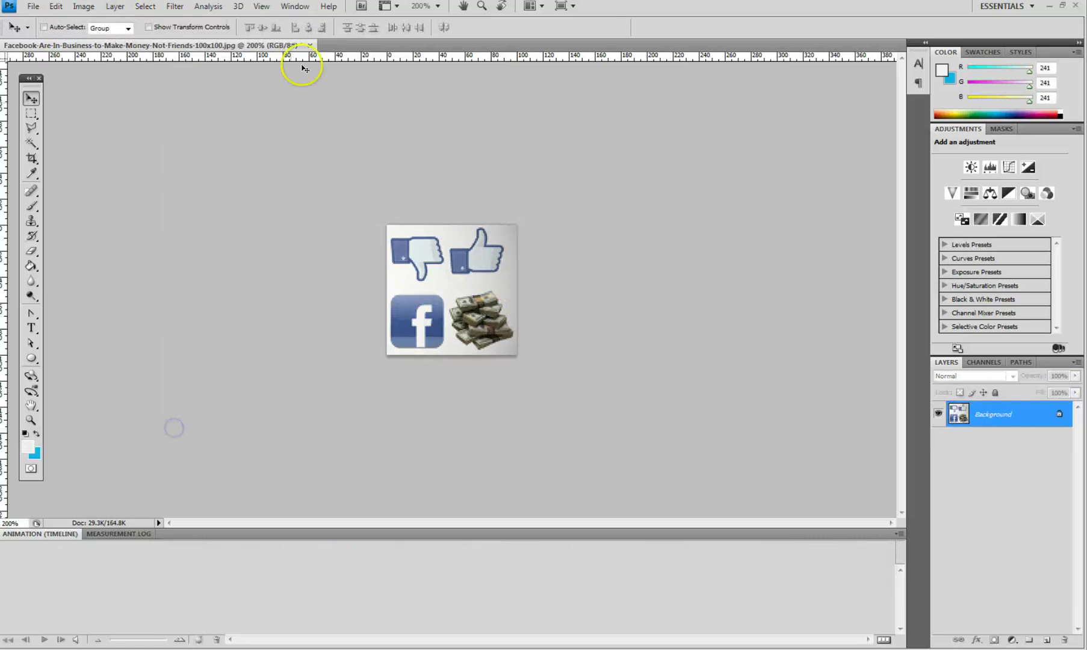
pyautogui.click(309, 46)
pyautogui.click(495, 256)
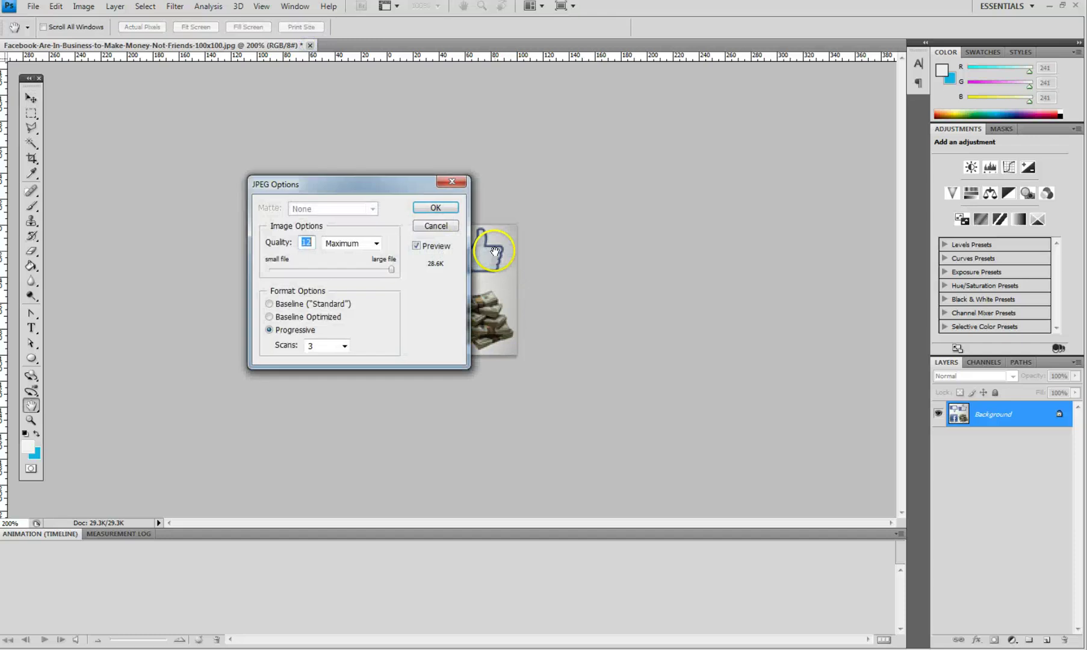
pyautogui.click(439, 205)
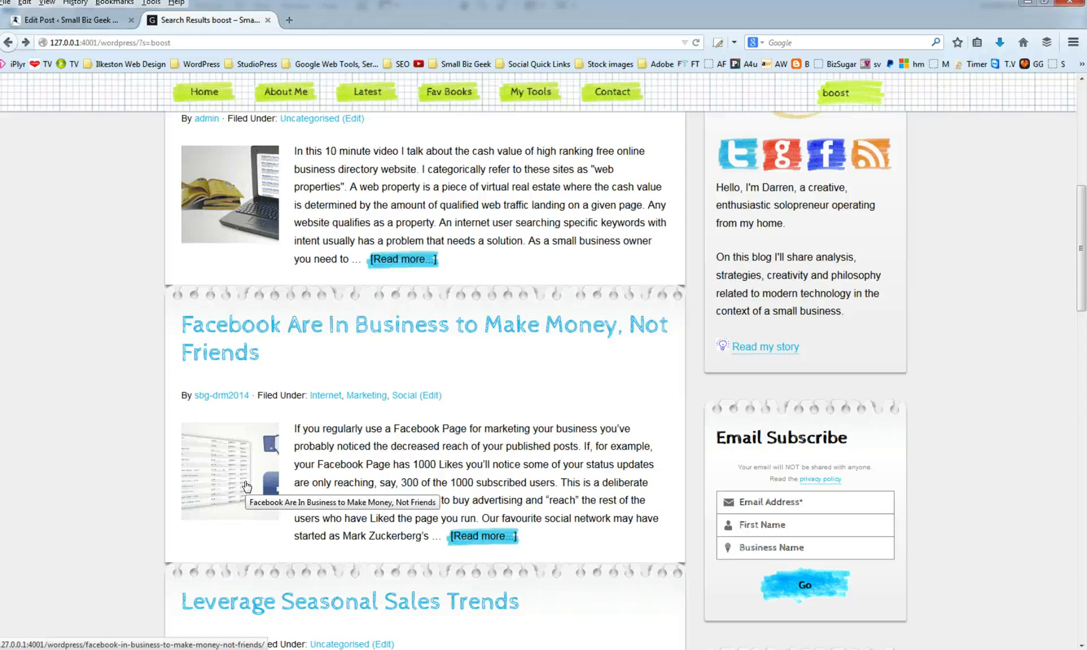
# Show the Facebook post's blog-feed thumbnail on its own with View Image.
pyautogui.rightClick(246, 485)
pyautogui.click(286, 347)
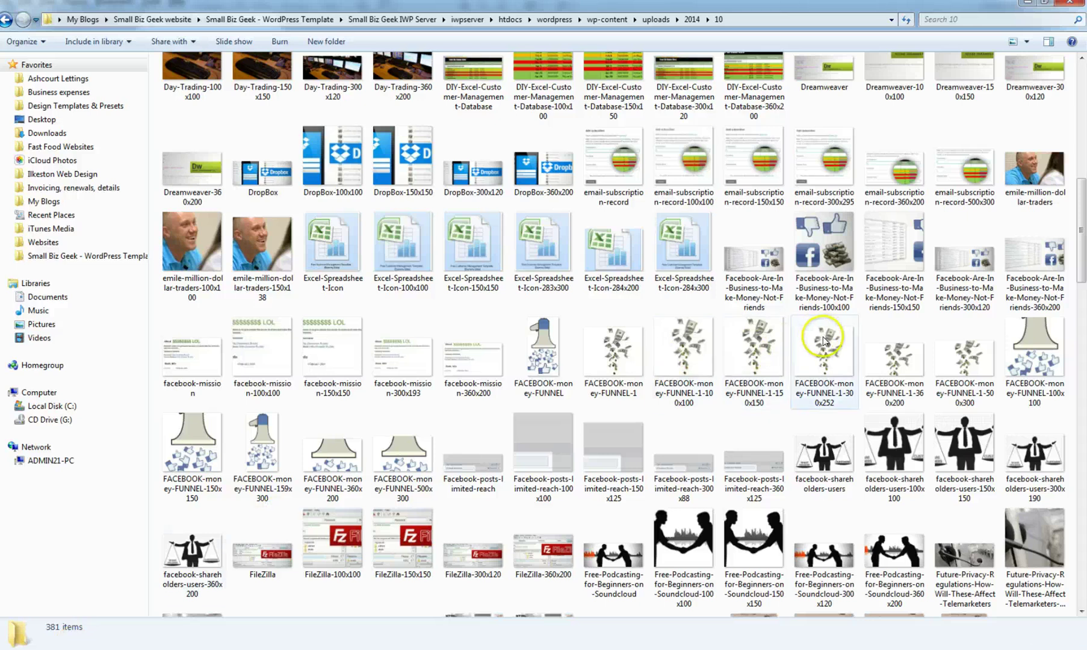
# Open the 150x150 thumbnail, paste the full Facebook image and scale it to about 64%.
pyautogui.doubleClick(886, 246)
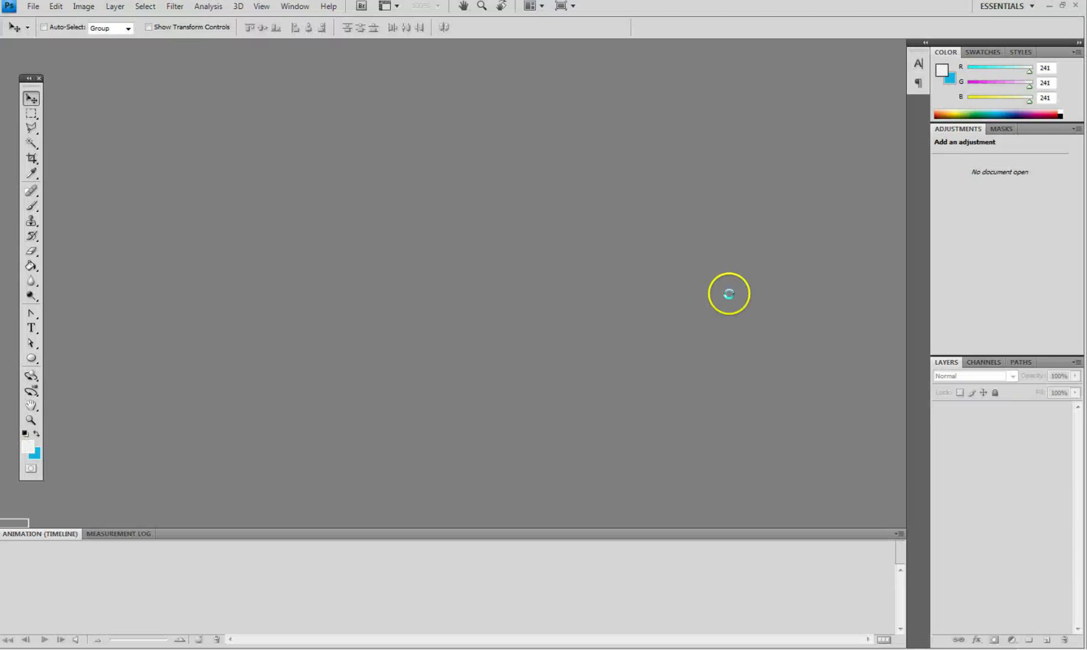
pyautogui.hotkey('ctrl', 'v')
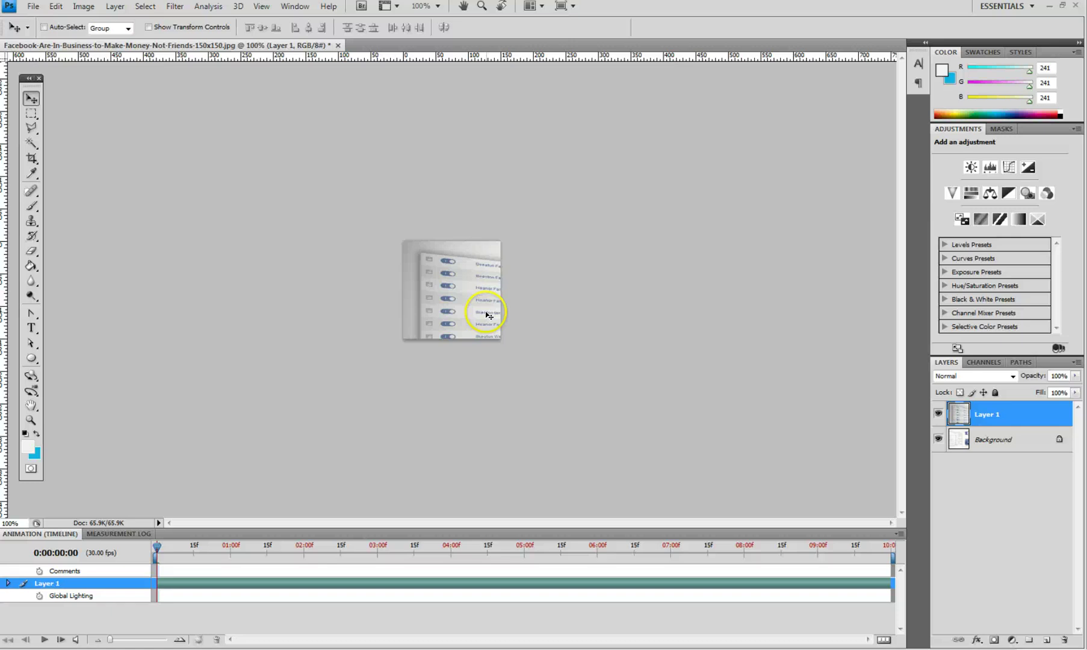
pyautogui.hotkey('ctrl', 't')
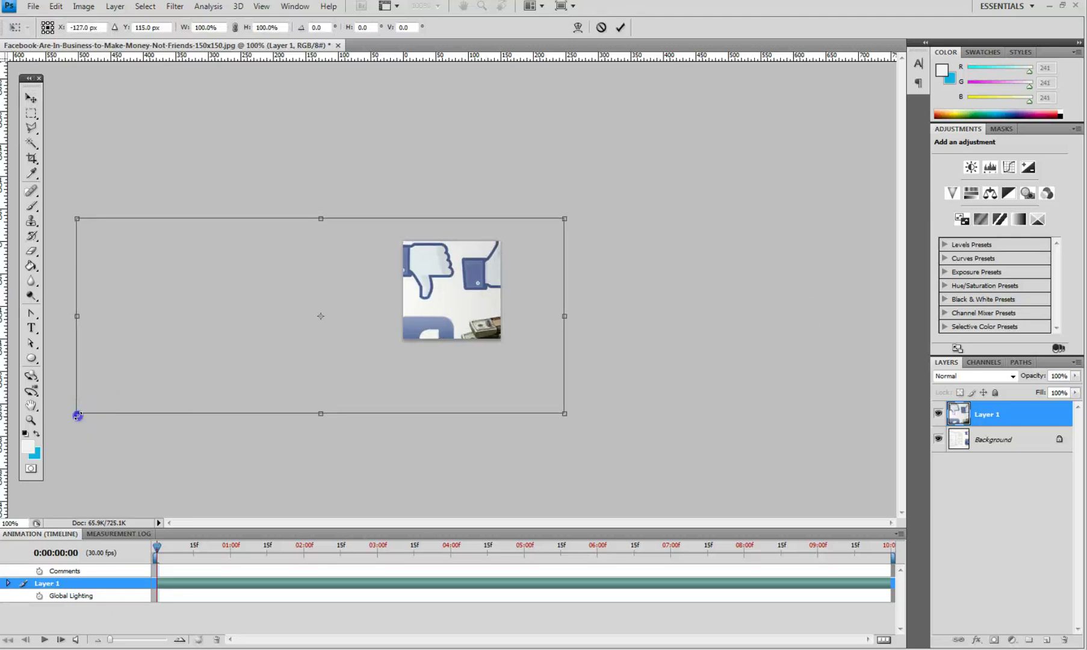
pyautogui.moveTo(77, 416); pyautogui.dragTo(213, 343)
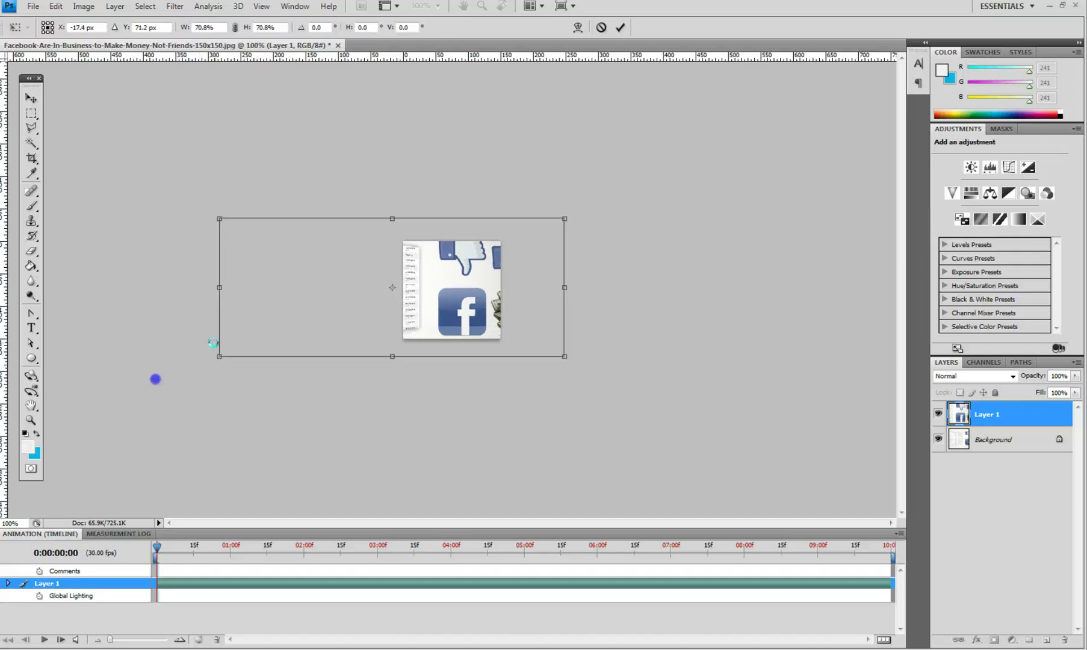
pyautogui.moveTo(478, 293); pyautogui.dragTo(452, 308)
pyautogui.moveTo(532, 366); pyautogui.dragTo(524, 367)
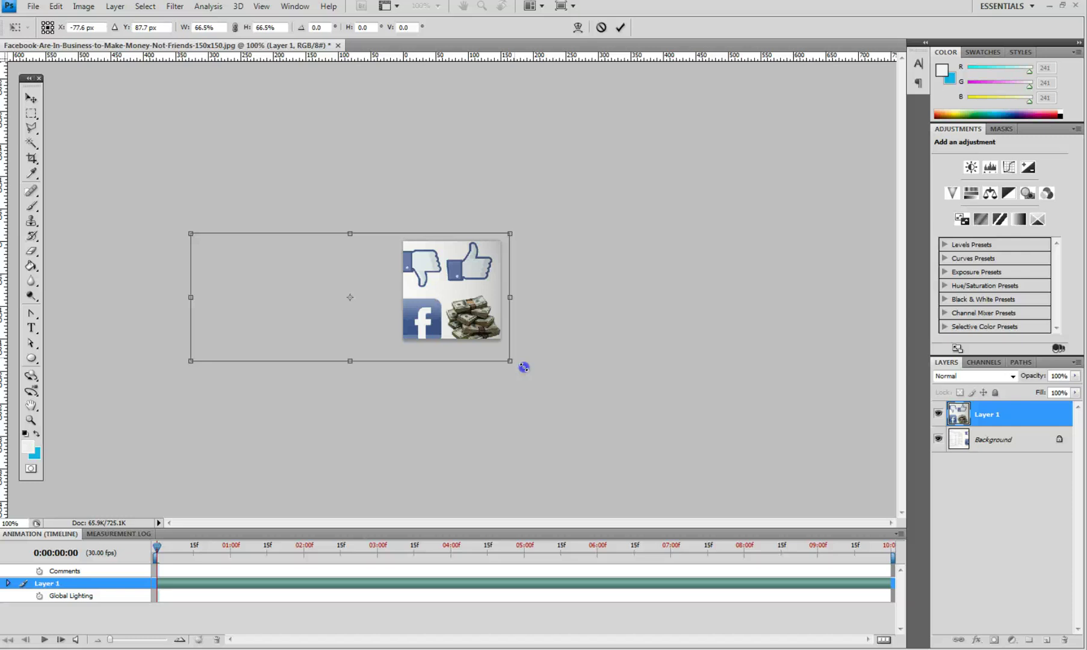
pyautogui.moveTo(524, 368); pyautogui.dragTo(475, 308)
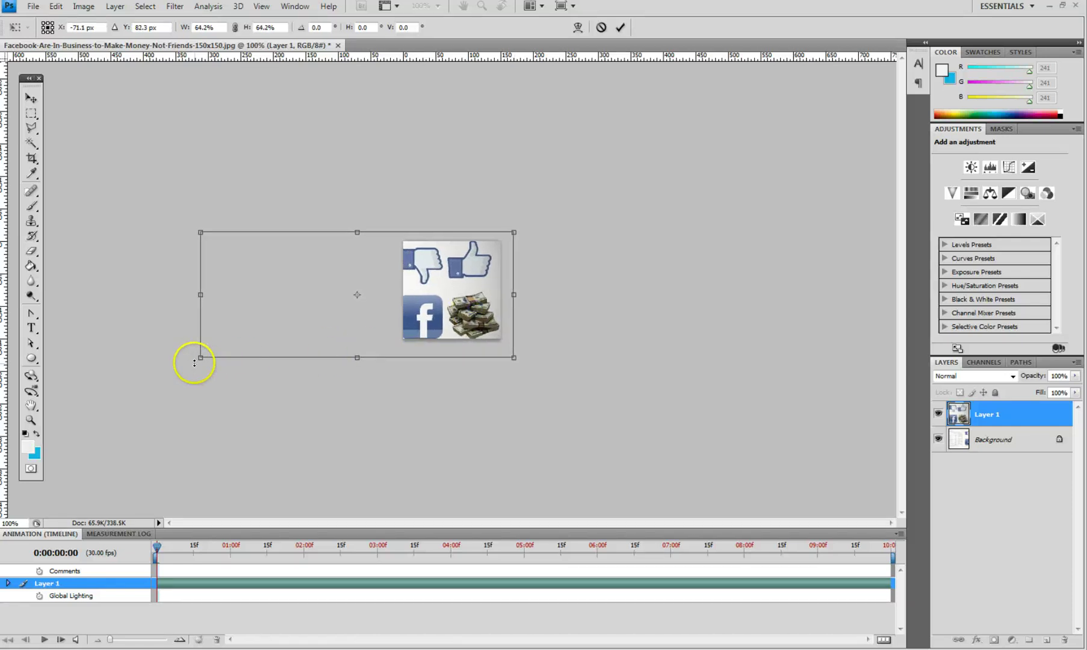
# Zoom to 200%, shrink the pasted image to 56.6% and centre it in the square.
pyautogui.moveTo(196, 361); pyautogui.dragTo(245, 338)
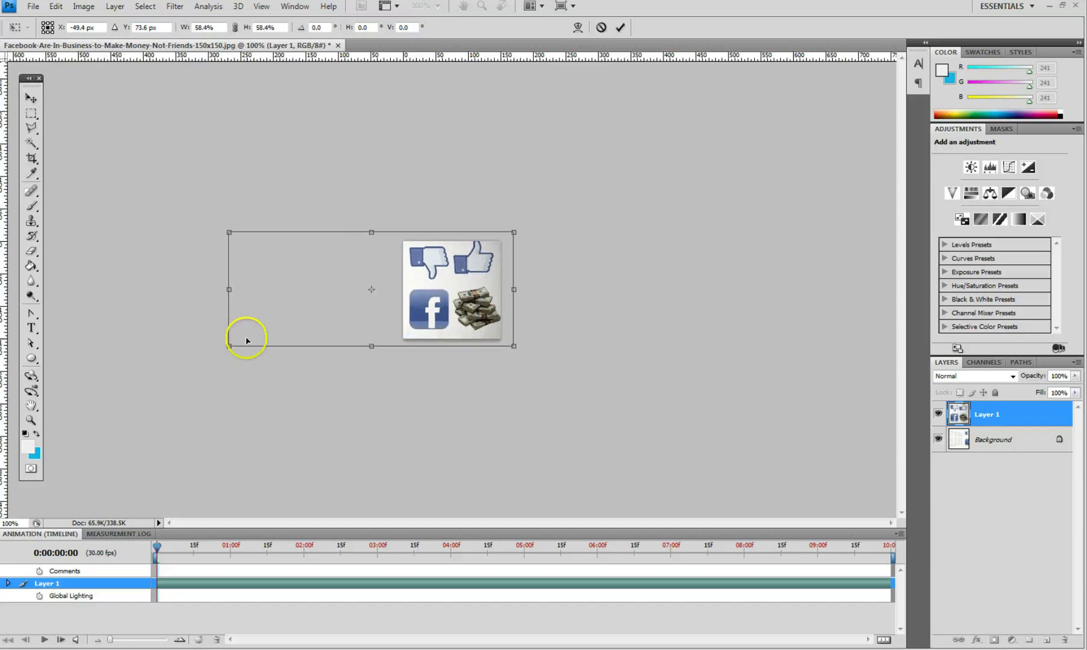
pyautogui.hotkey('ctrl', '+')
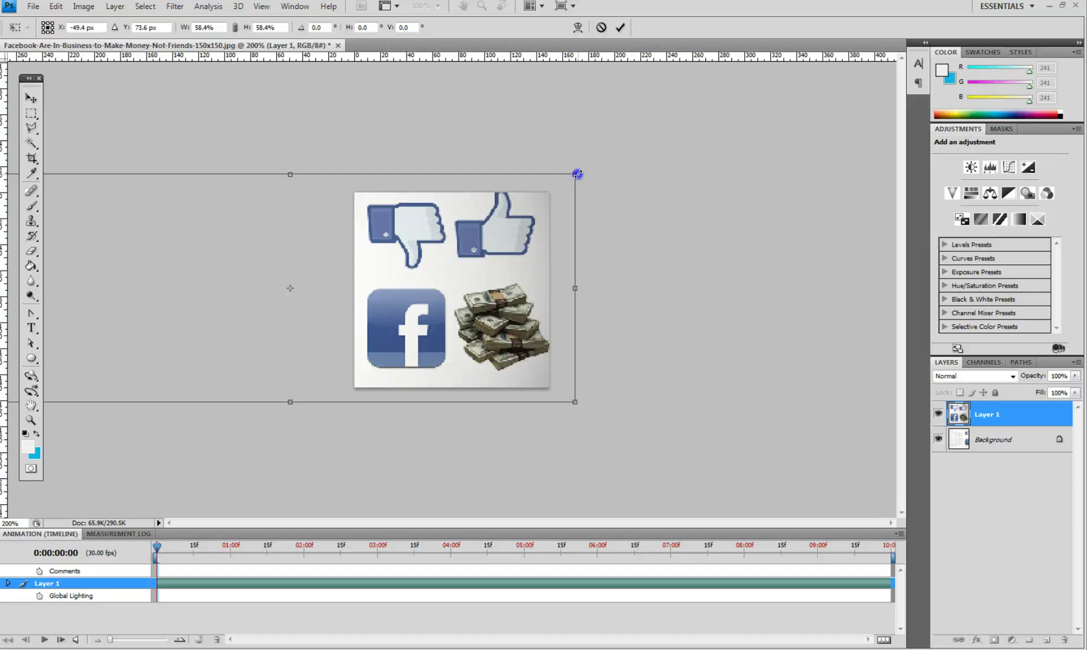
pyautogui.moveTo(577, 174); pyautogui.dragTo(560, 182)
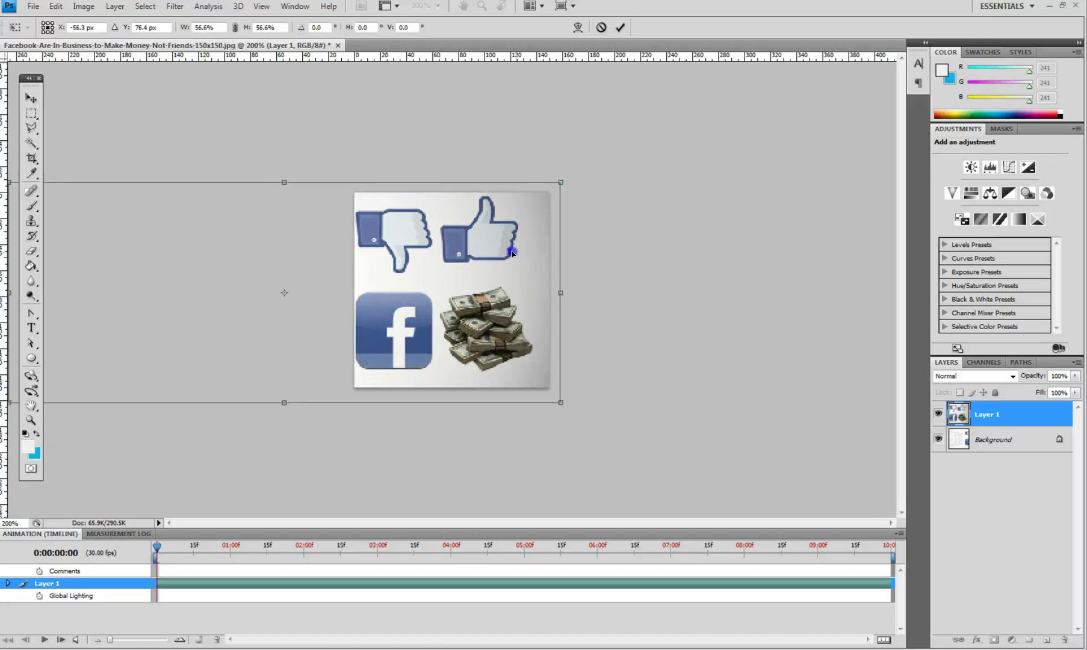
pyautogui.moveTo(512, 253); pyautogui.dragTo(525, 253)
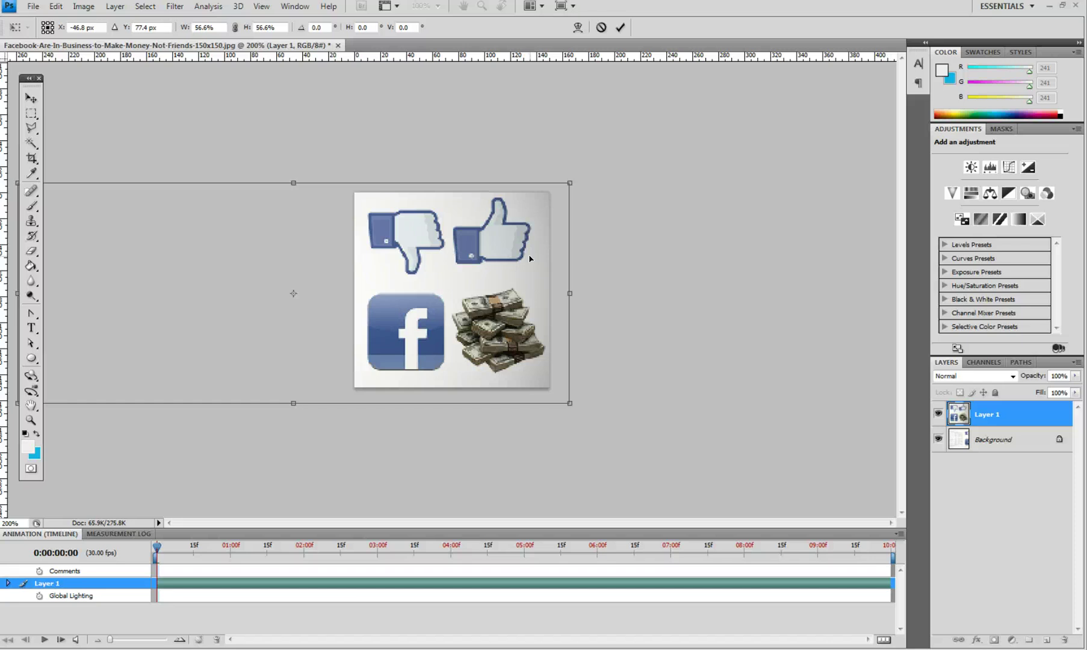
pyautogui.click(507, 273)
# Commit the transform, flatten the 150x150 thumbnail and save it over the original JPEG.
pyautogui.press('Return')
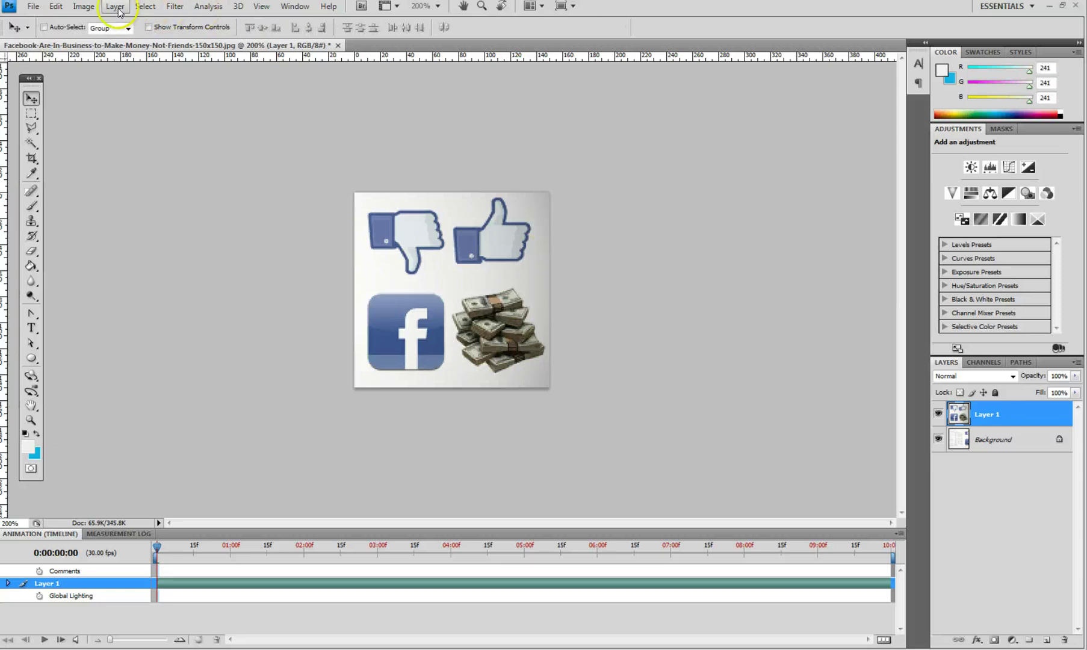
pyautogui.click(115, 6)
pyautogui.click(179, 431)
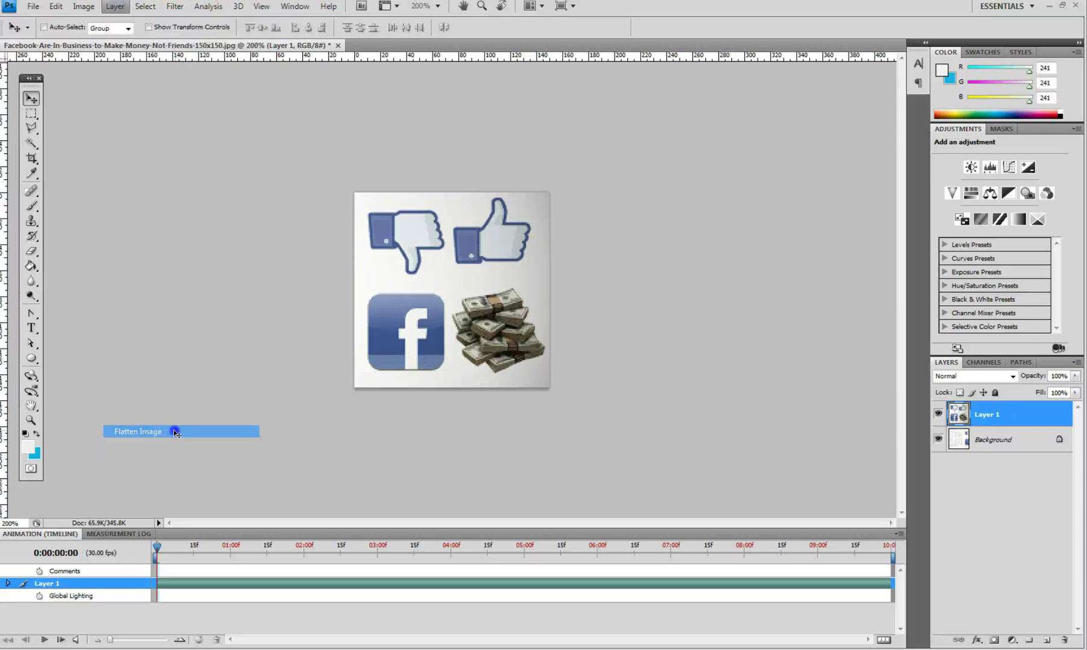
pyautogui.click(311, 46)
pyautogui.click(492, 251)
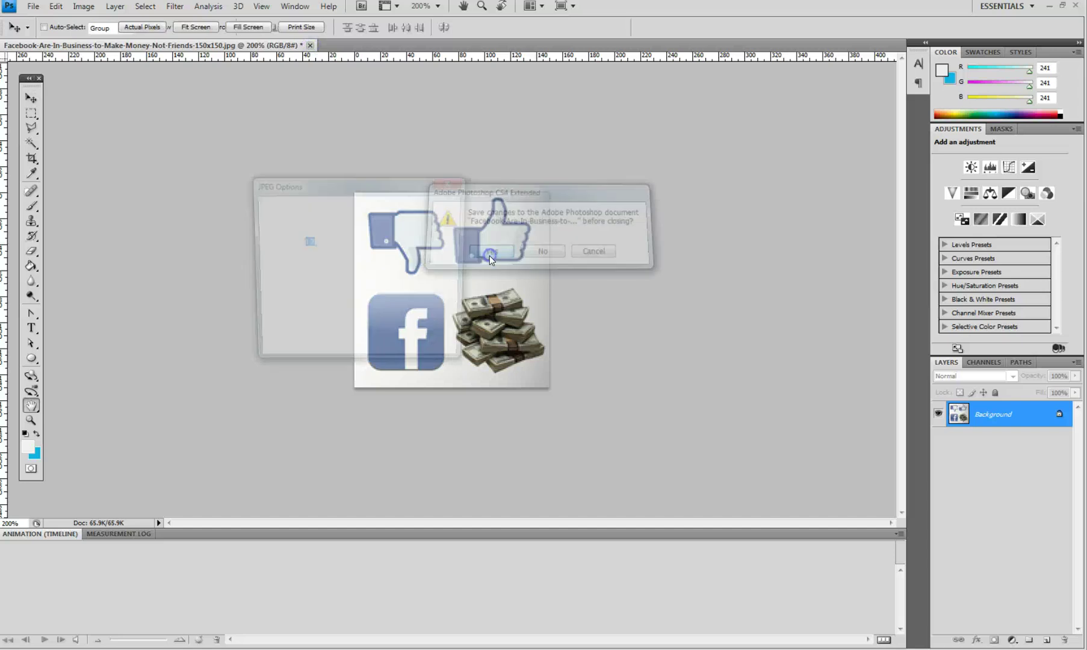
pyautogui.click(448, 212)
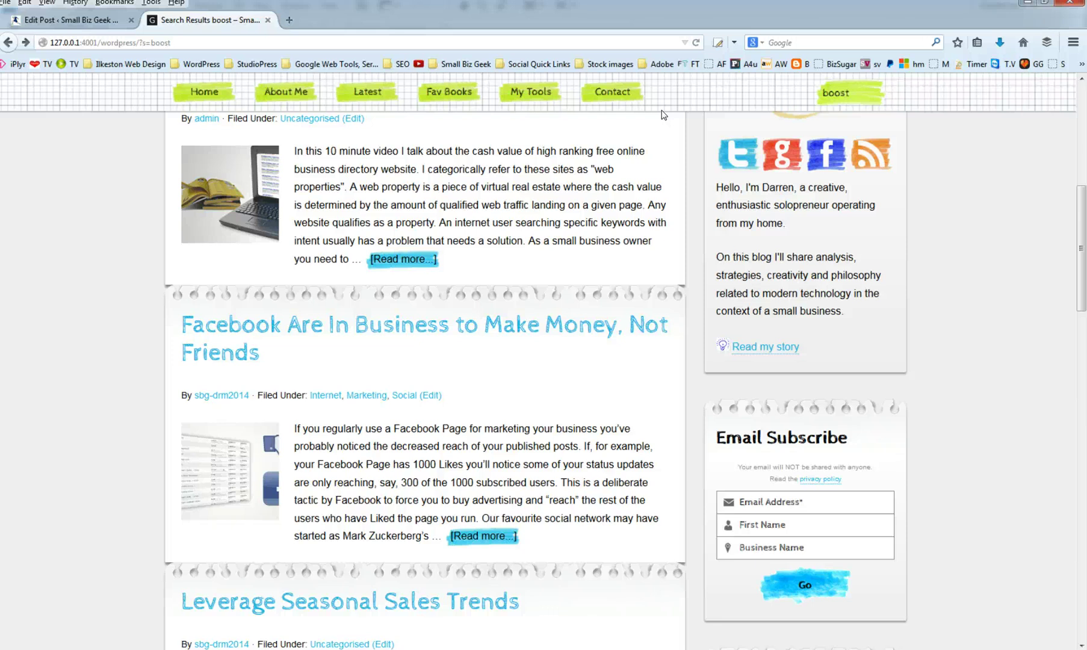
# Reload the search results with F5 and scroll to the Facebook post's new thumbnail.
pyautogui.press('F5')
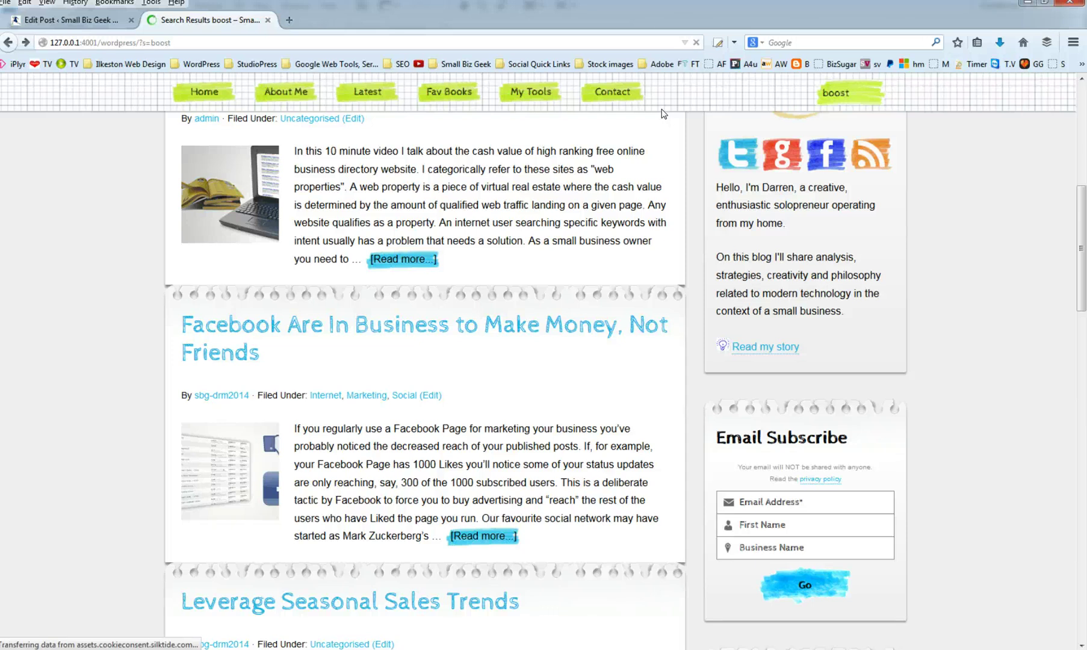
pyautogui.click(683, 98)
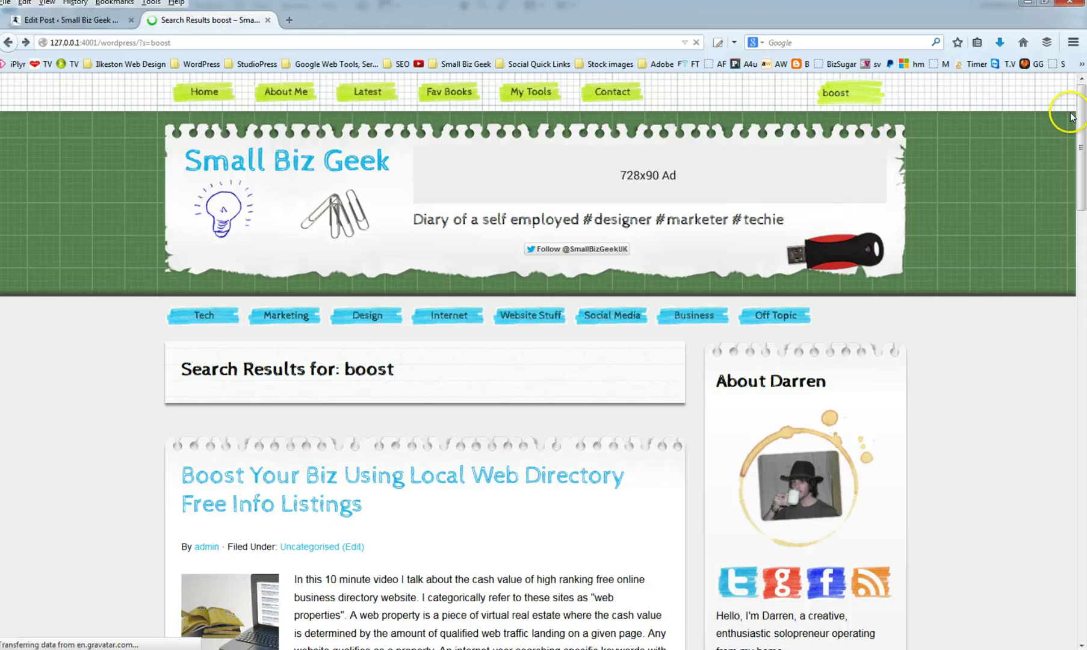
pyautogui.moveTo(1077, 129); pyautogui.dragTo(1076, 226)
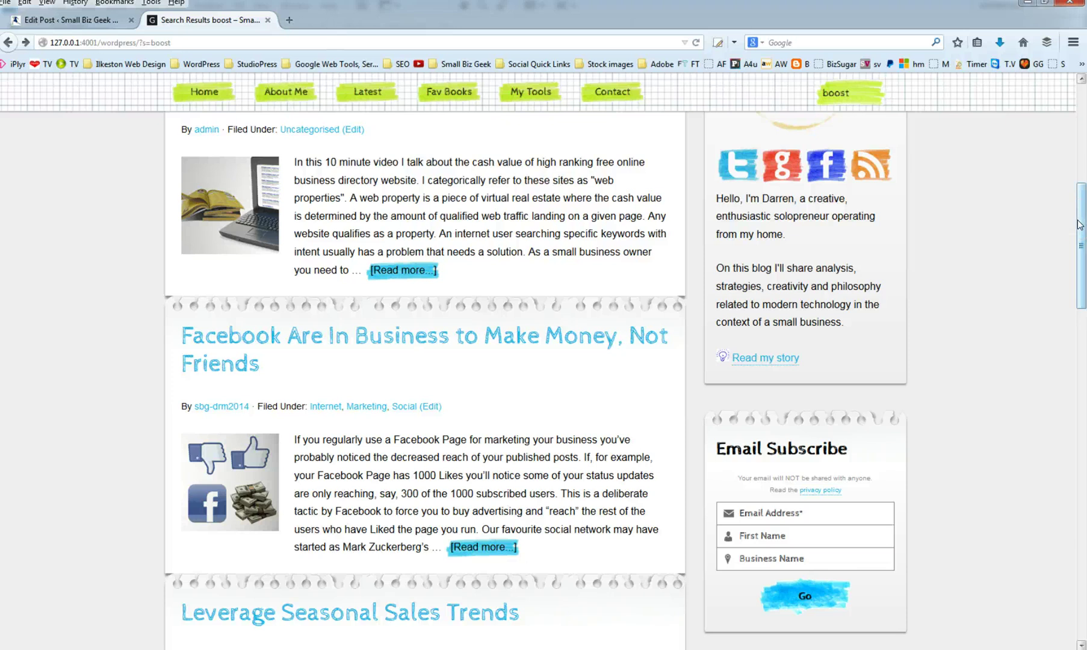